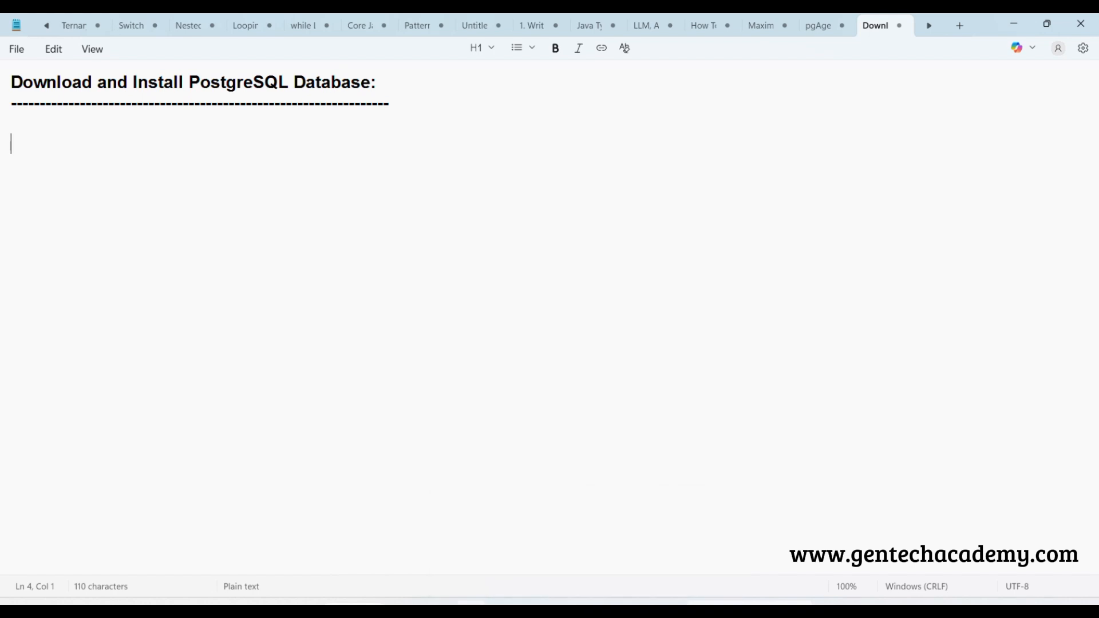
Switch to Chrome and open the postgresql.org website
click(468, 608)
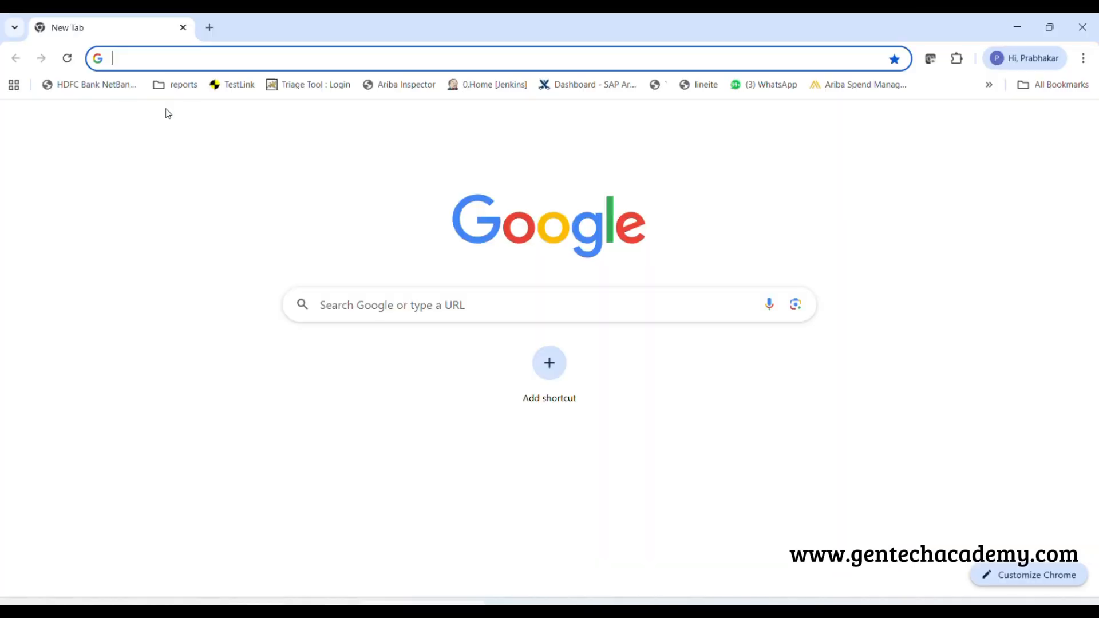
click(142, 55)
text(p)
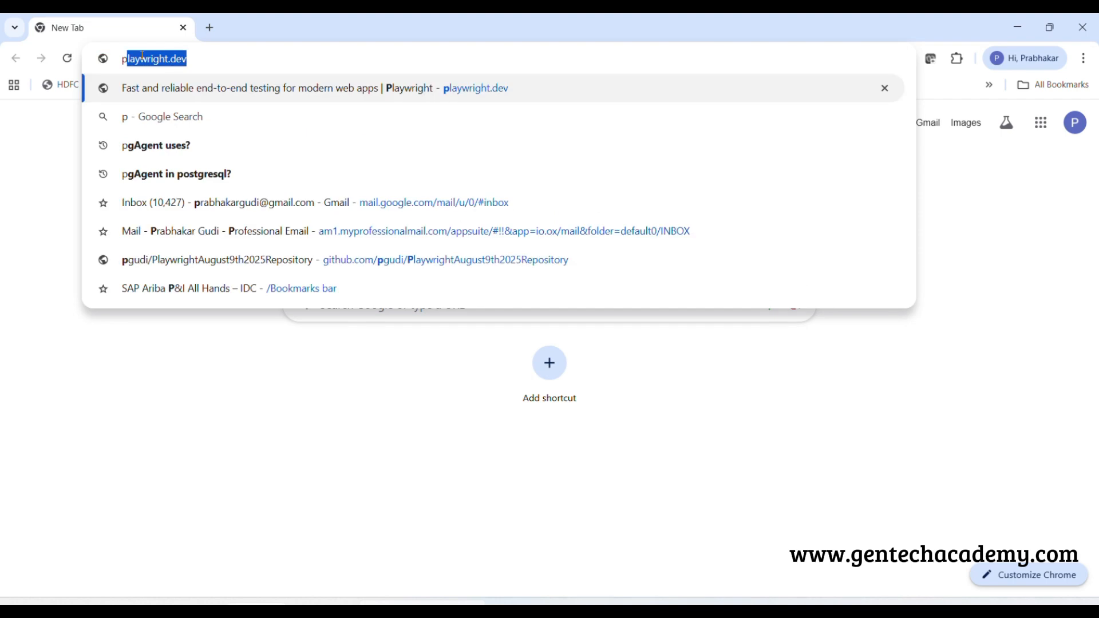
text(ost)
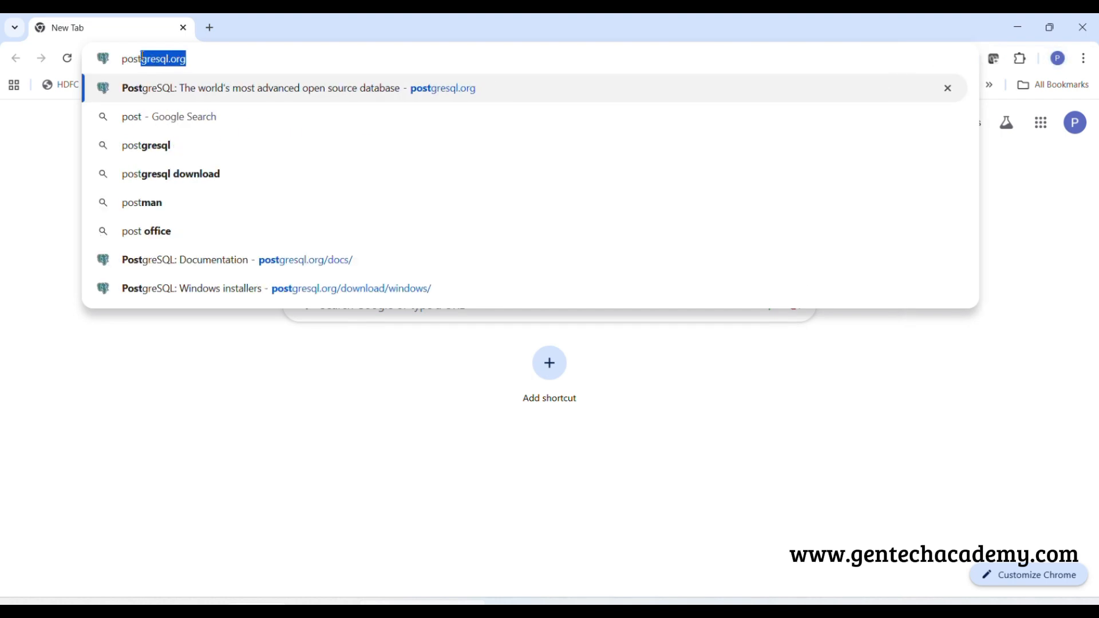
key(Return)
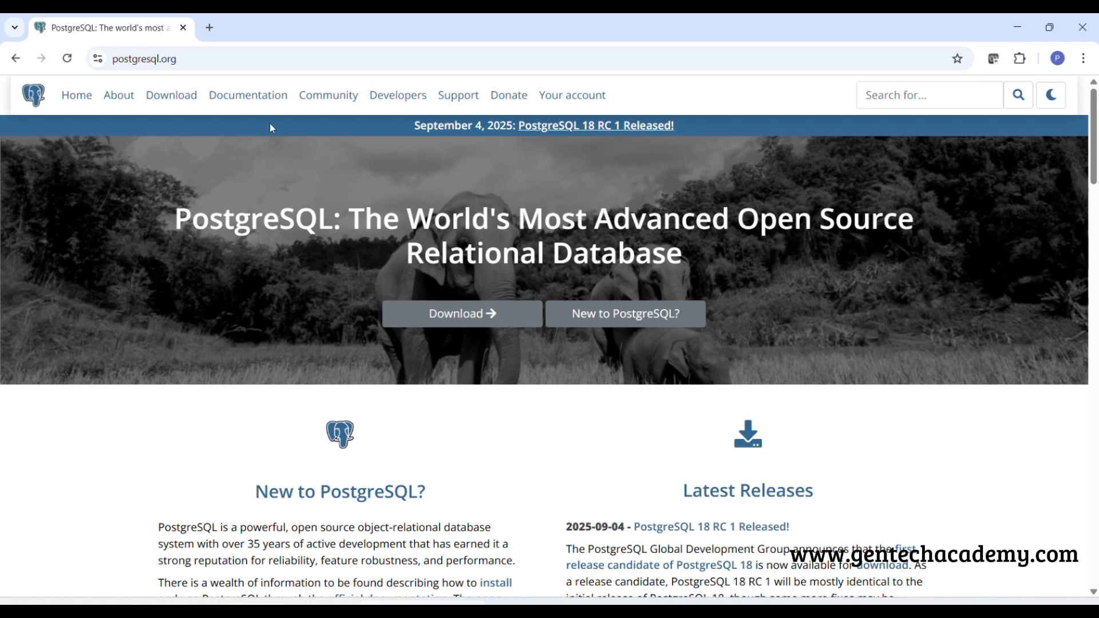
Go to the site's Windows downloads and open the EDB interactive installer download page
click(164, 95)
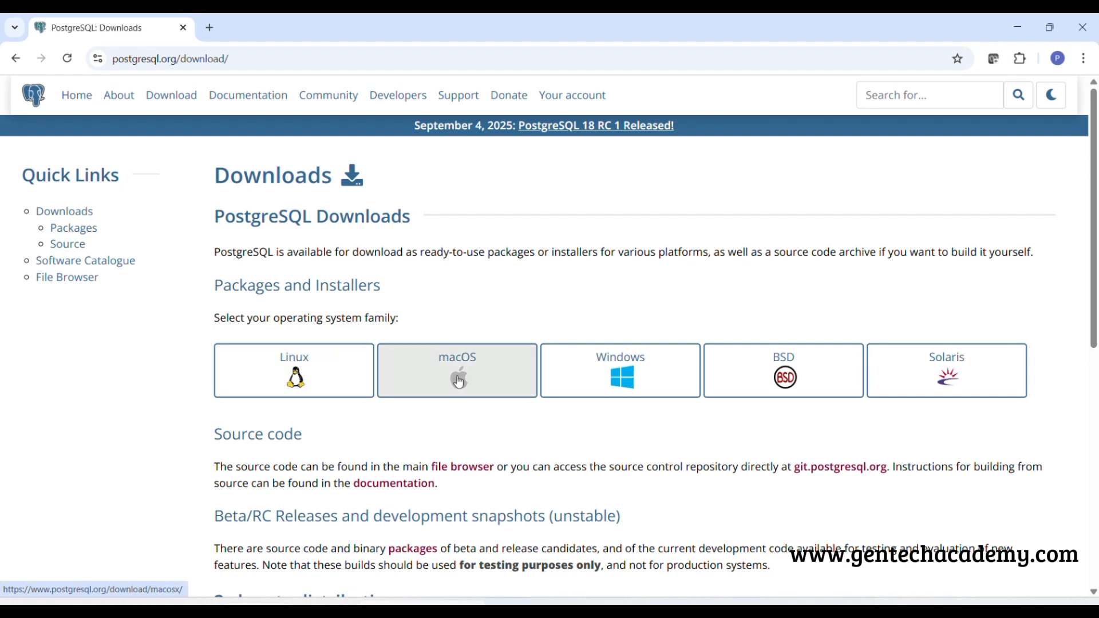
click(625, 367)
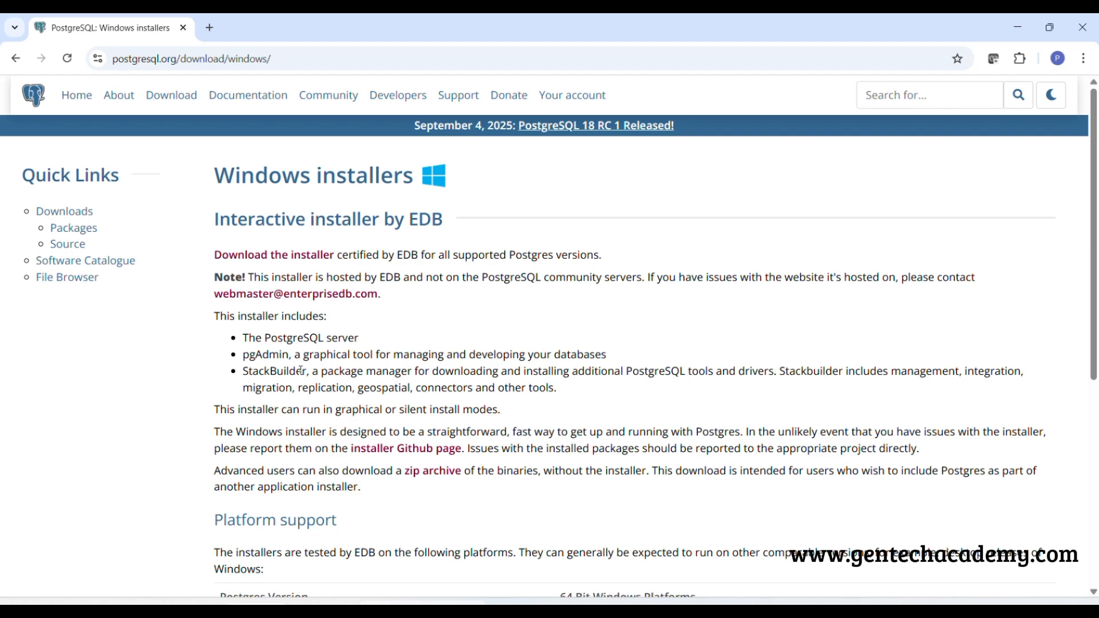
click(264, 261)
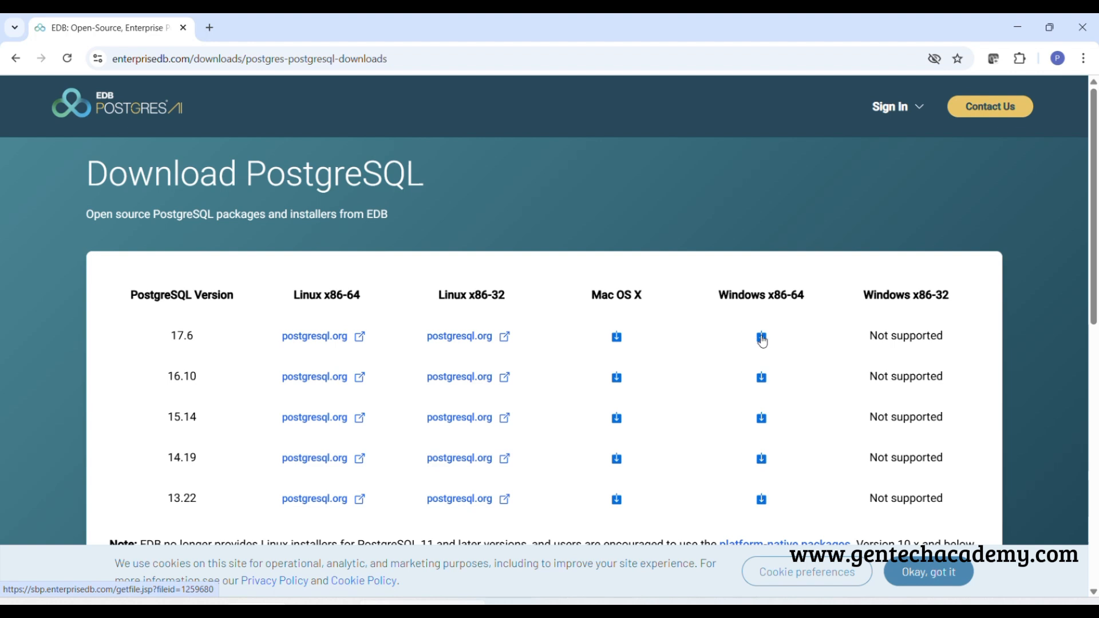
Download the PostgreSQL 17.6 installer for Windows x86-64 and allow the unverified file
click(762, 338)
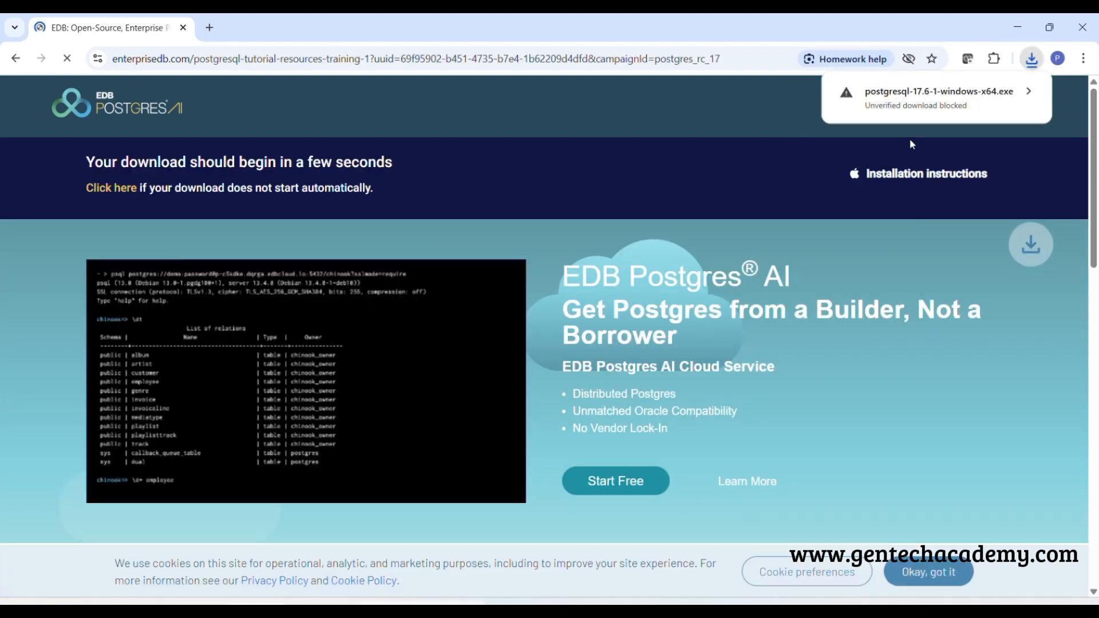
click(1019, 93)
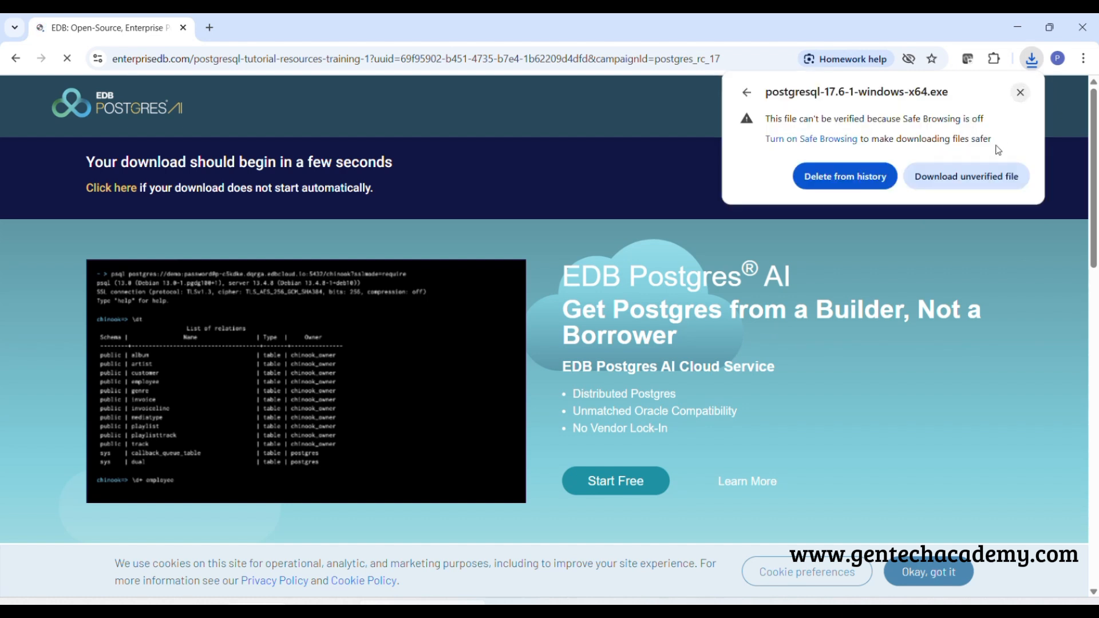
click(964, 177)
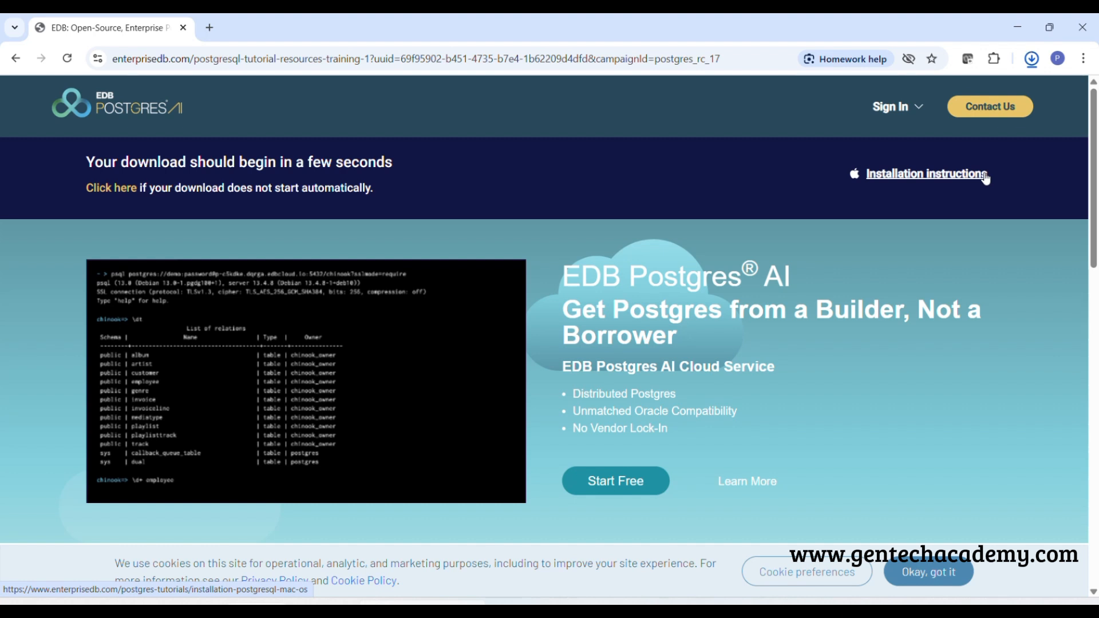
Show the downloaded installer in its folder, run postgresql-17.6-1-windows-x64.exe, and minimize the folder window
mouse_move(995, 94)
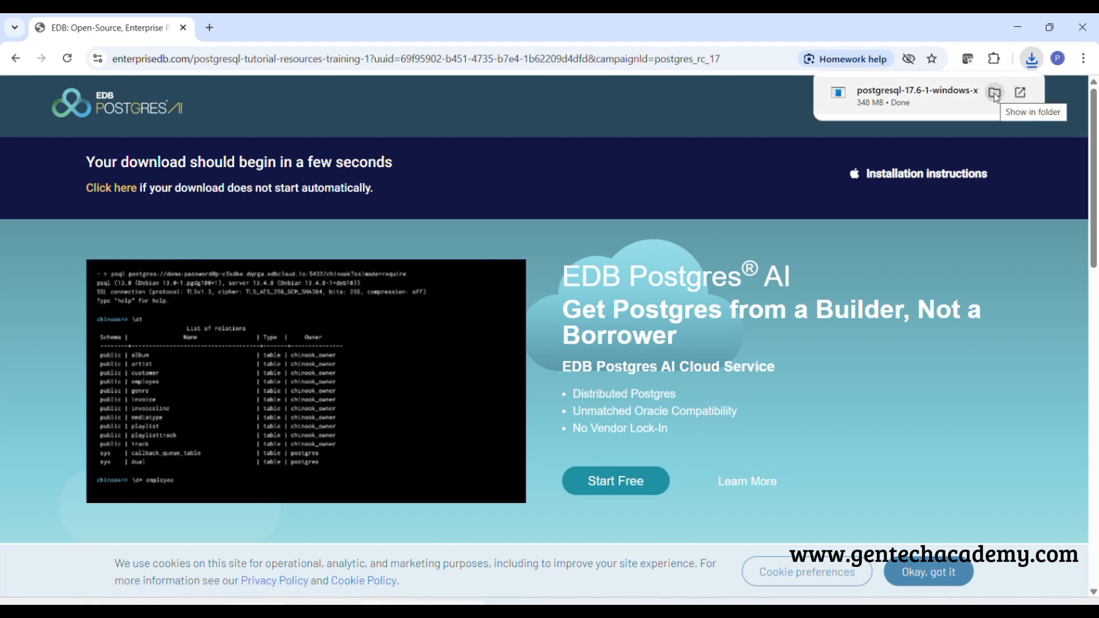
click(995, 93)
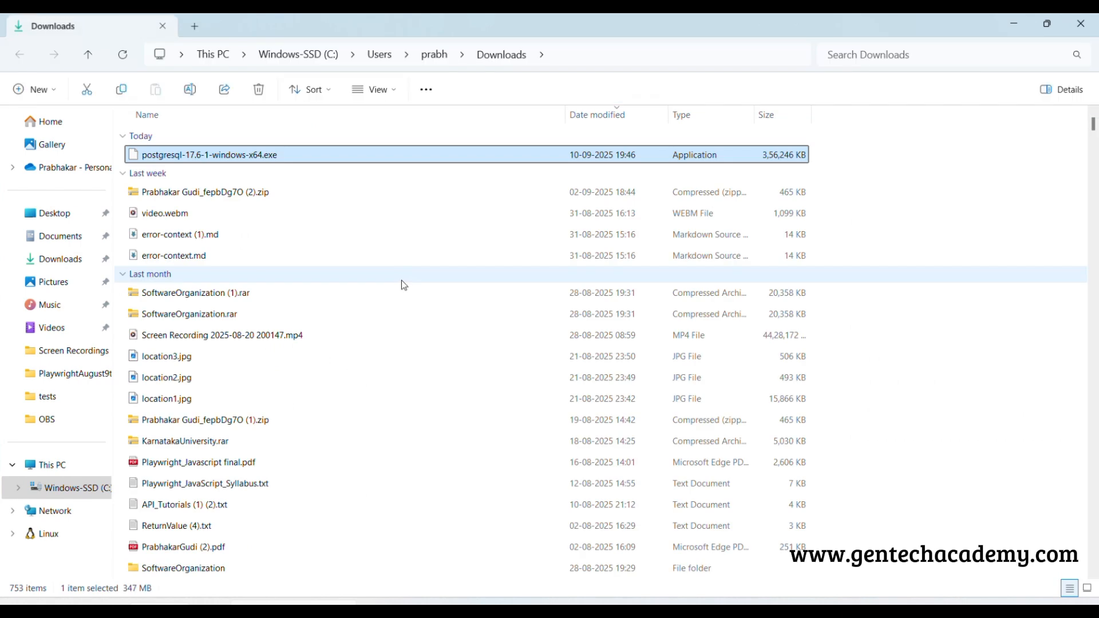
right_click(236, 159)
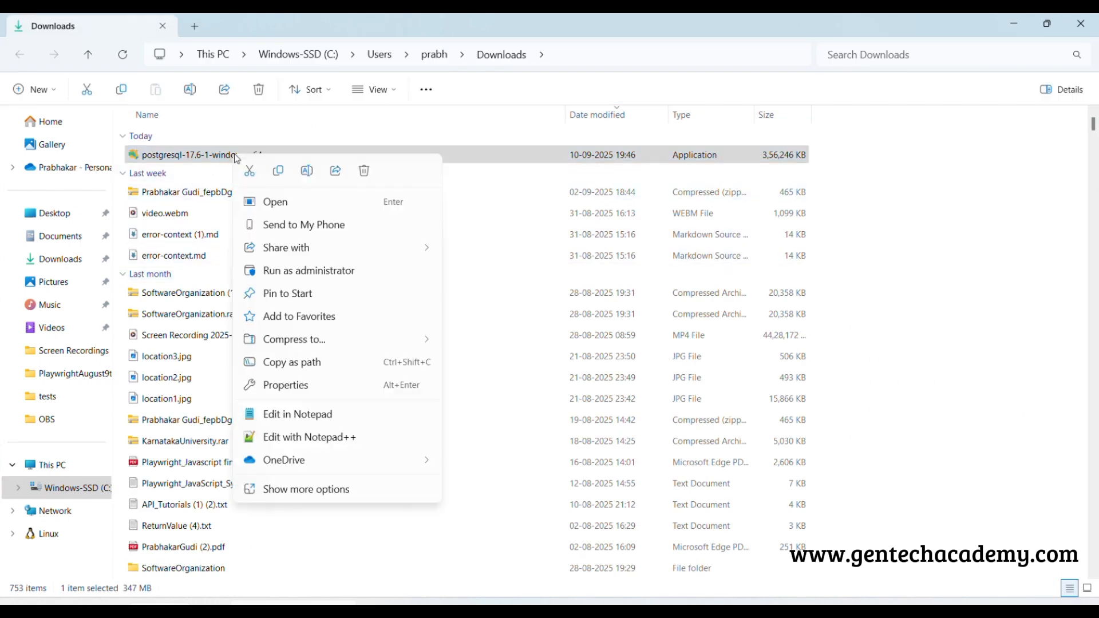
click(275, 203)
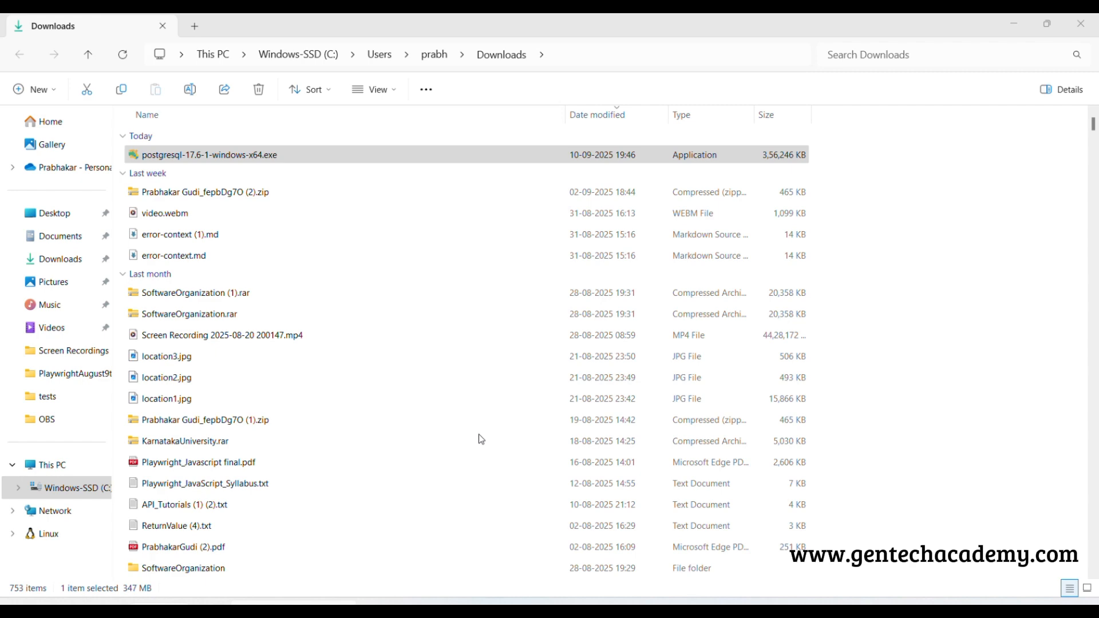
click(1015, 30)
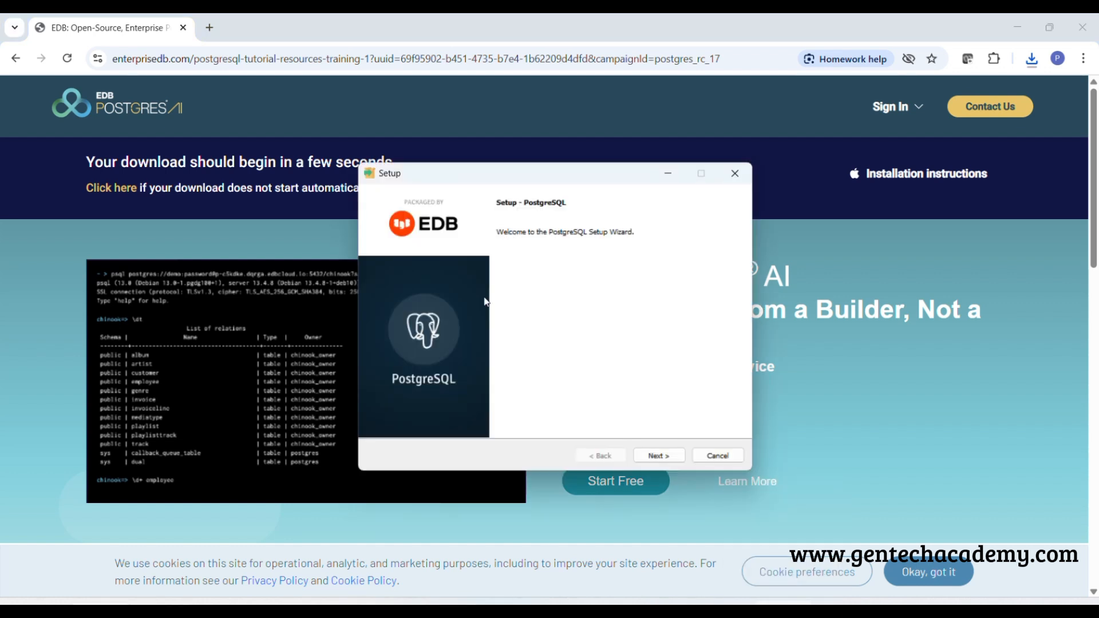
Accept installation directory C:\Program Files\PostgreSQL\17, all four components and the default data directory in the setup wizard
click(660, 456)
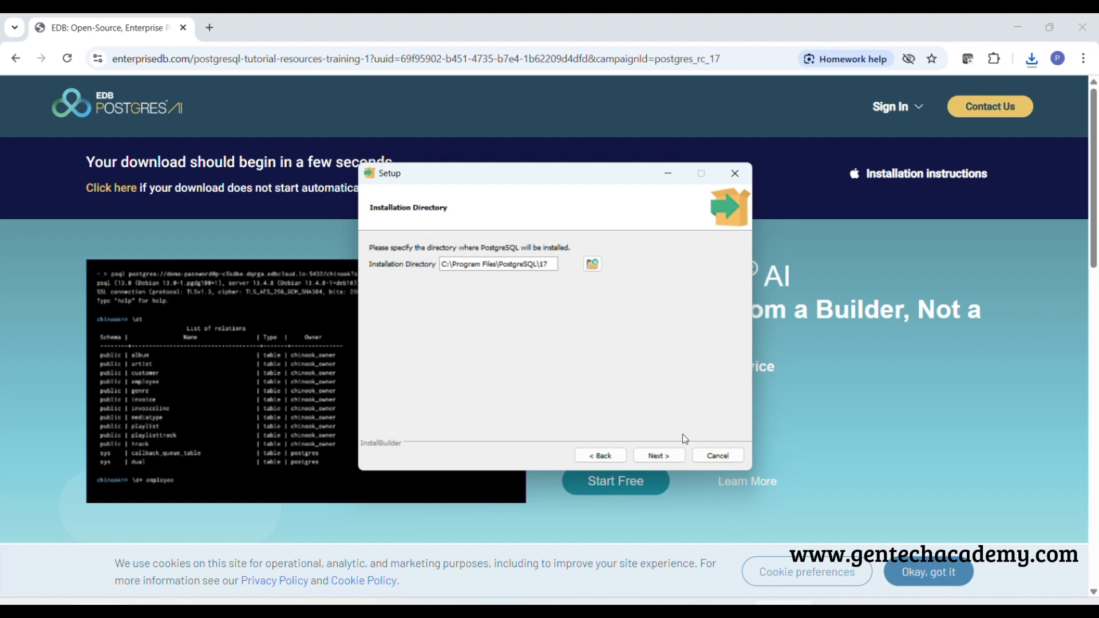
click(659, 456)
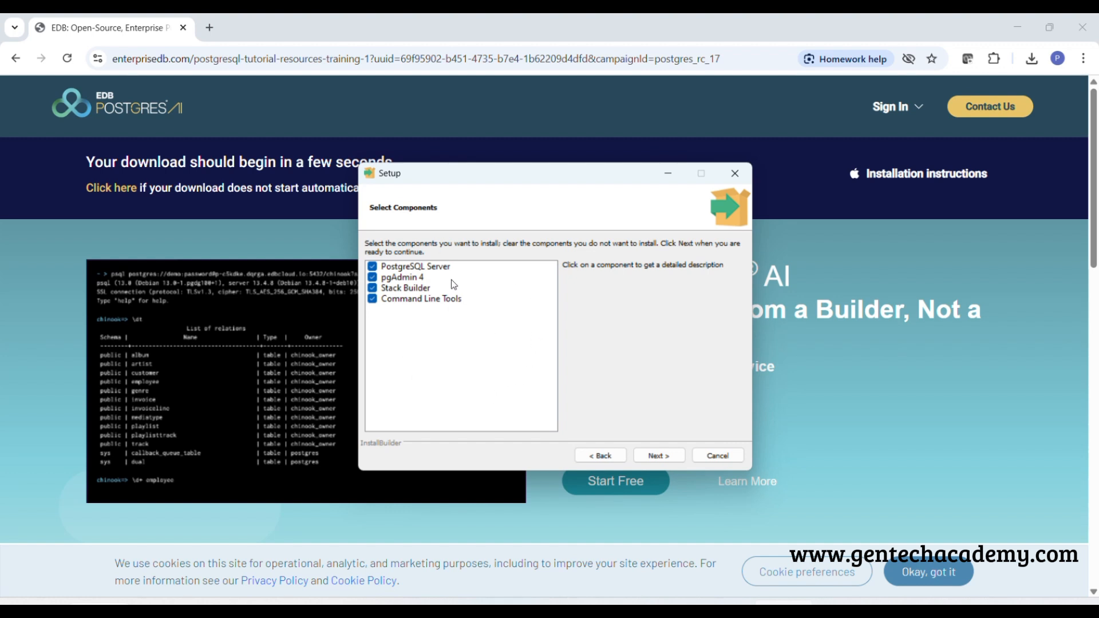
click(662, 457)
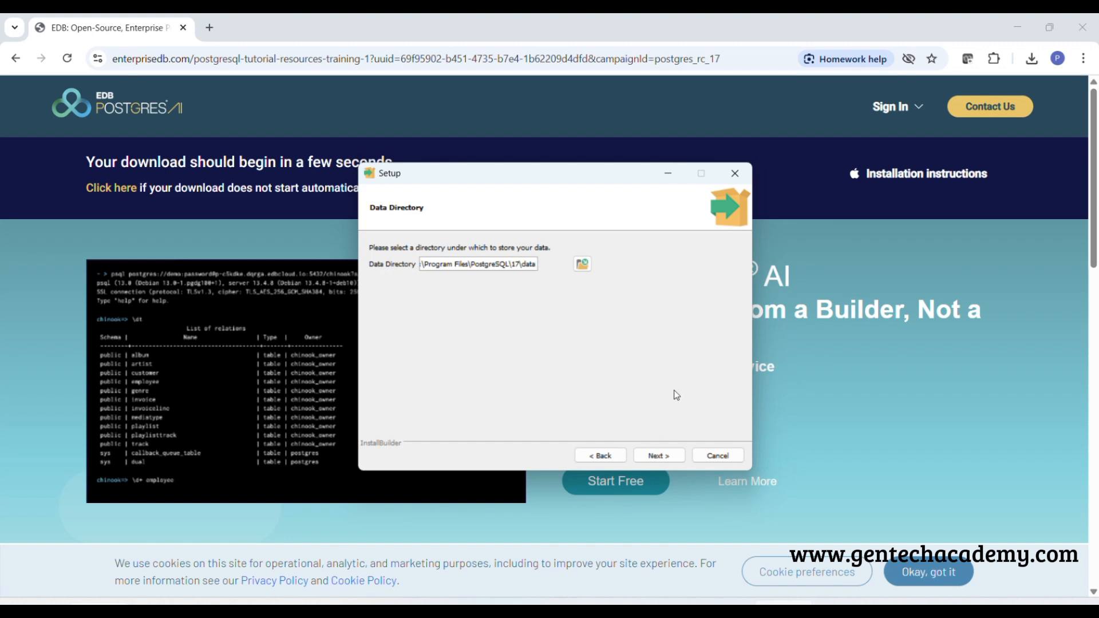
click(658, 457)
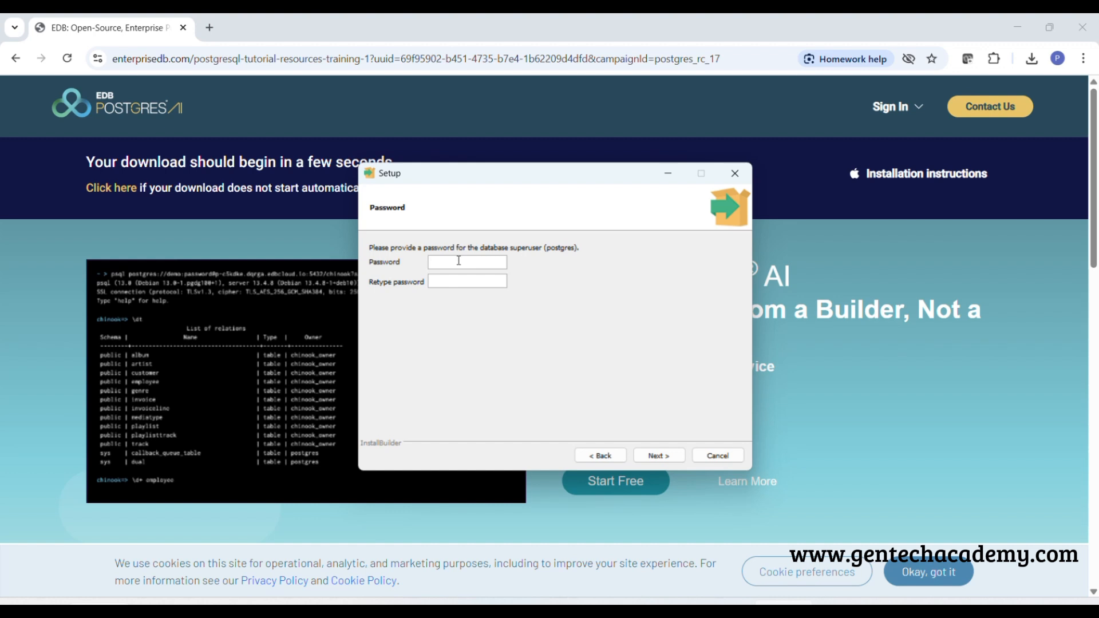
Enter and retype the database superuser password, and accept server port 5432
text(••••)
click(457, 282)
text(••••)
click(655, 458)
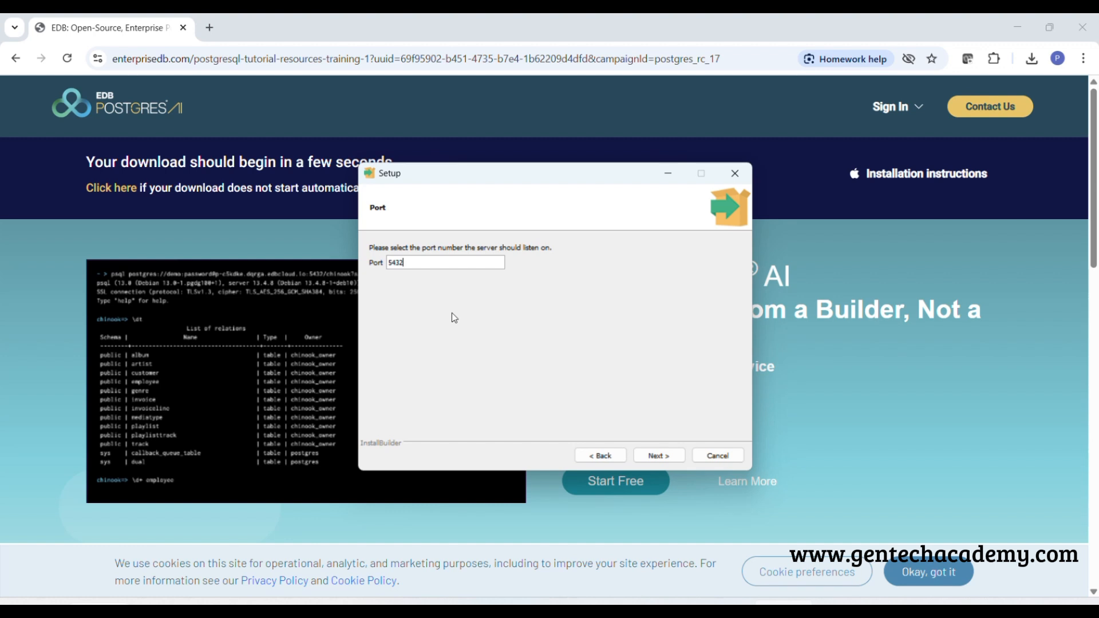
click(655, 458)
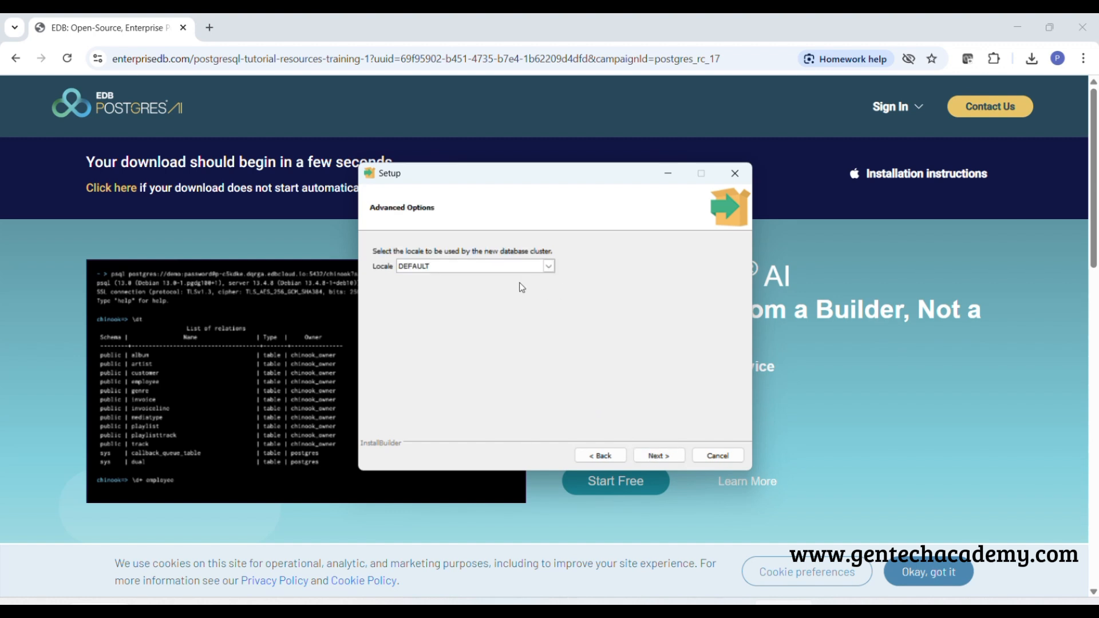
Set the database cluster's locale to English, United States and continue to the pre-installation summary
click(493, 269)
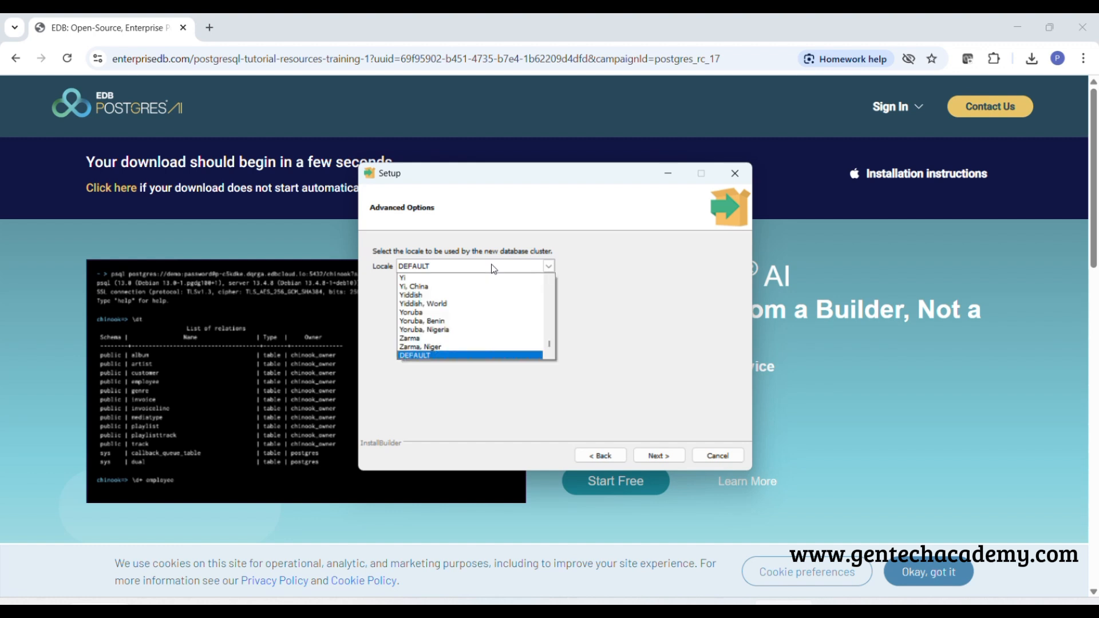
text(eng)
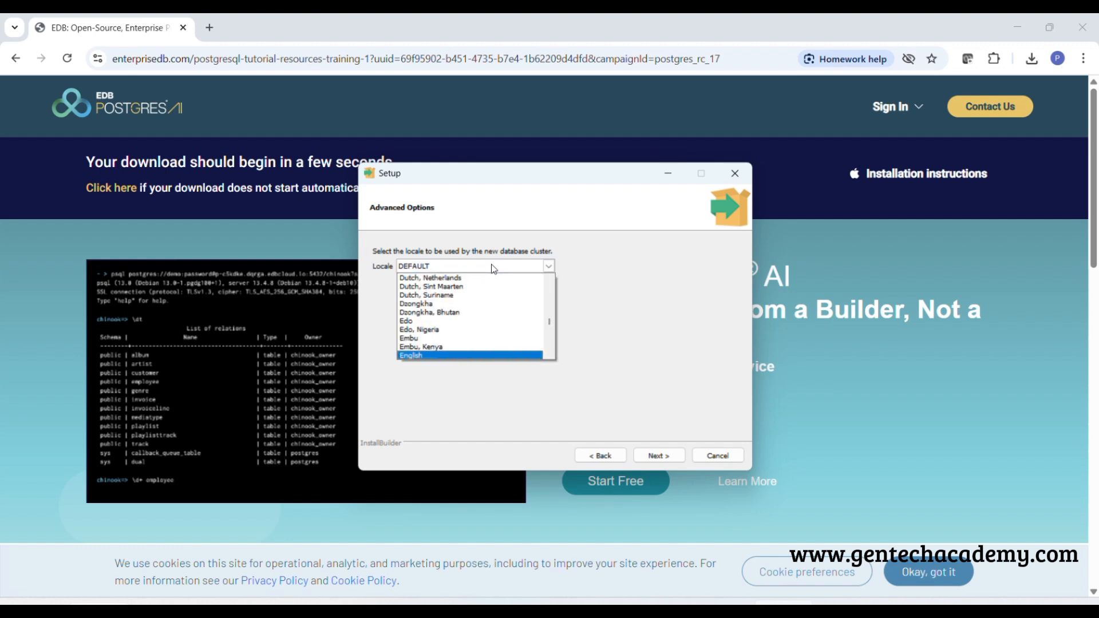
scroll(497, 300, down, 2)
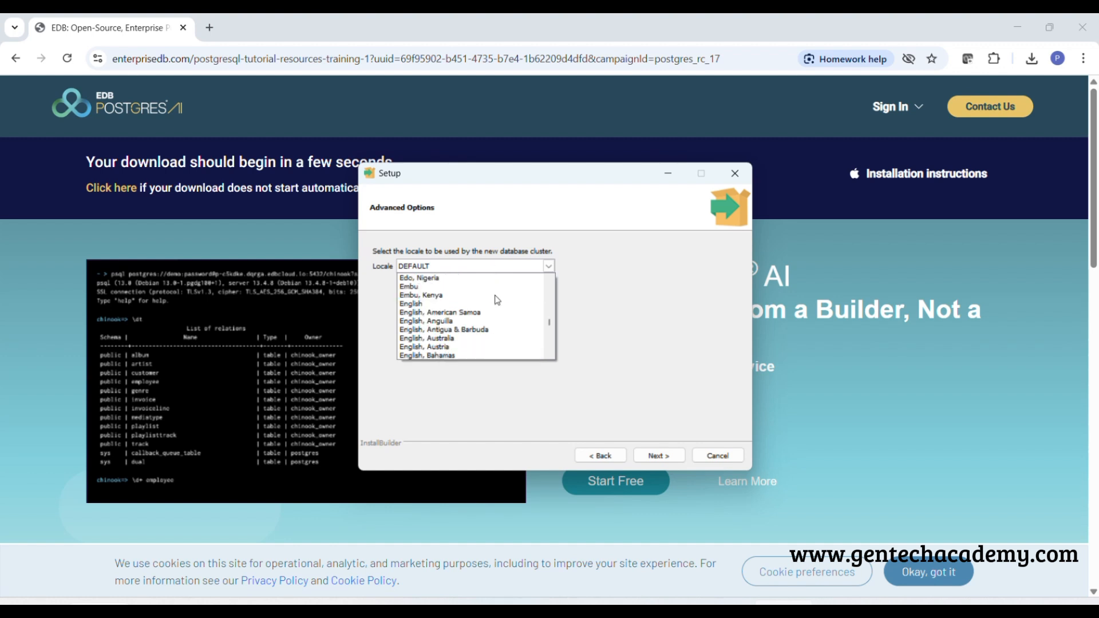
scroll(497, 300, down, 2)
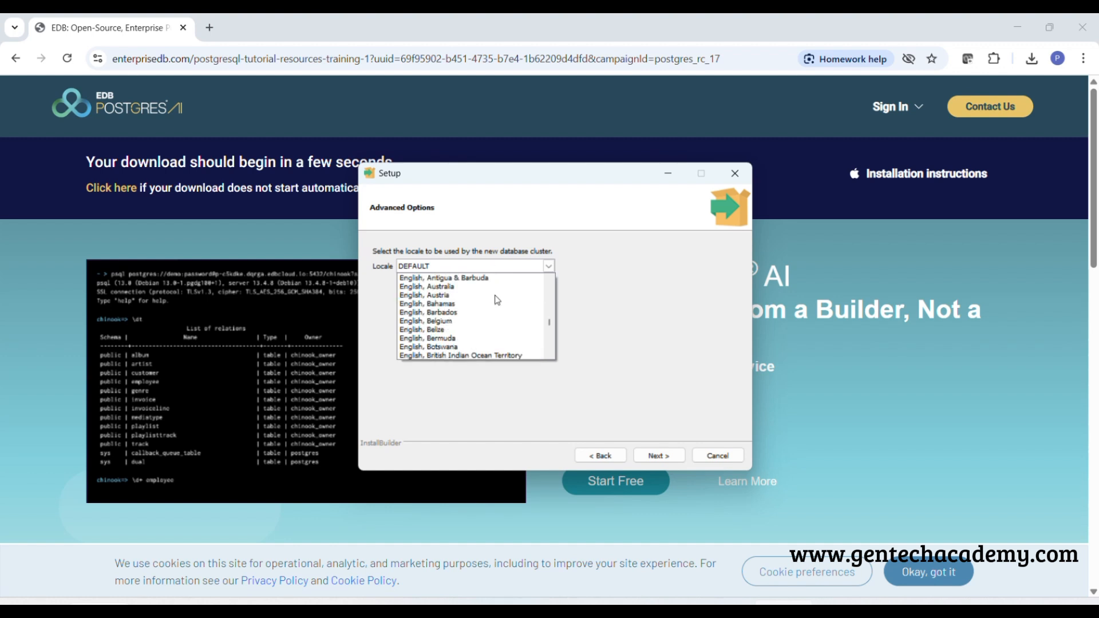
scroll(497, 300, down, 12)
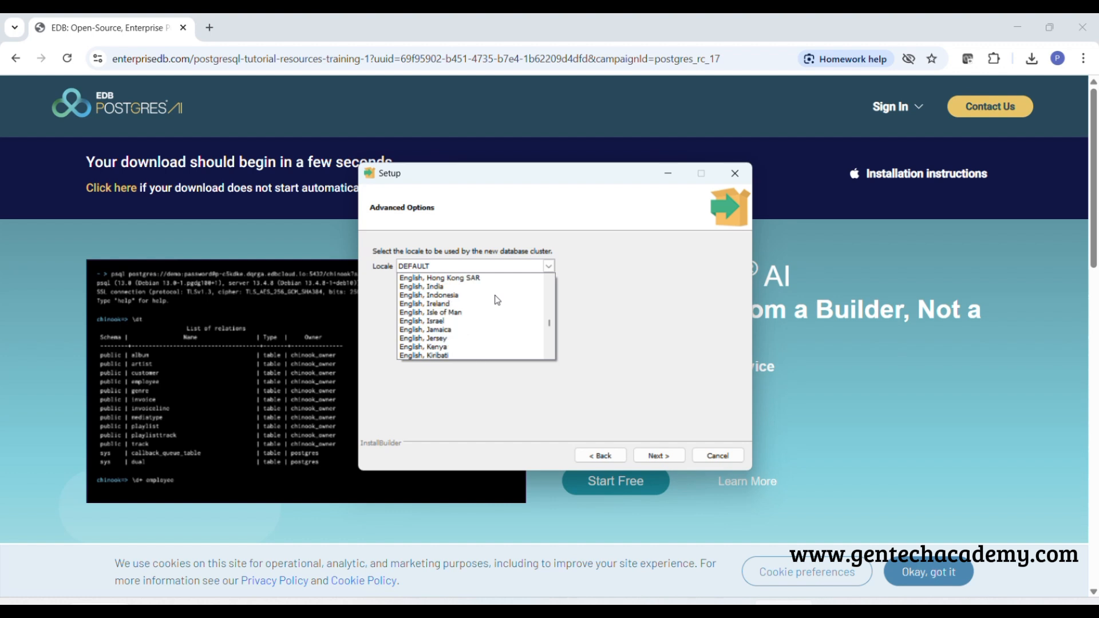
scroll(497, 300, down, 12)
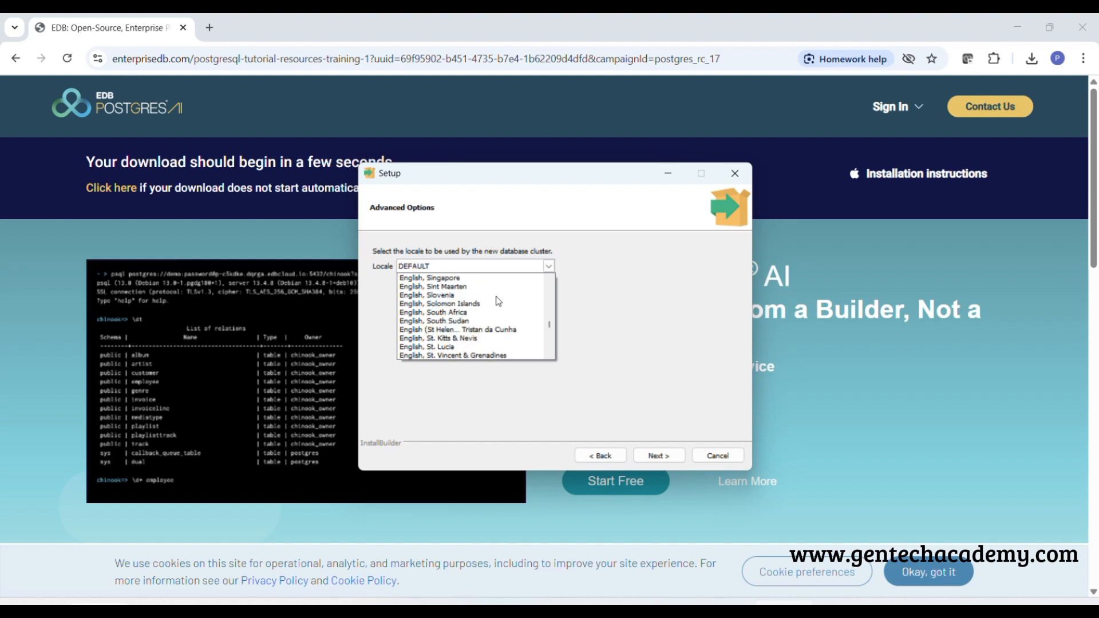
scroll(498, 301, down, 5)
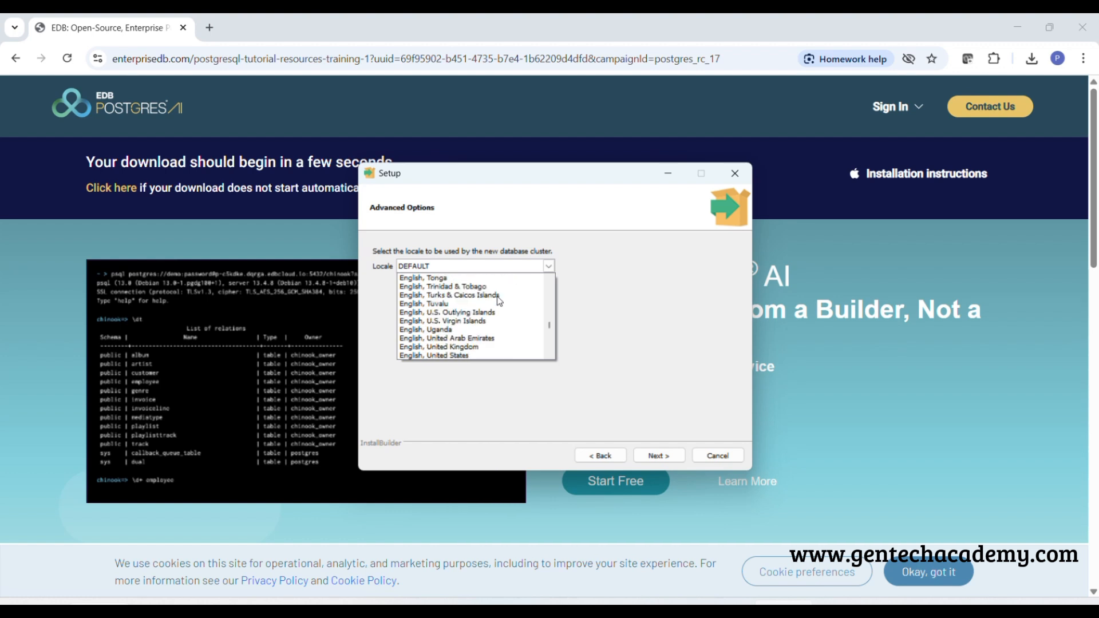
click(475, 357)
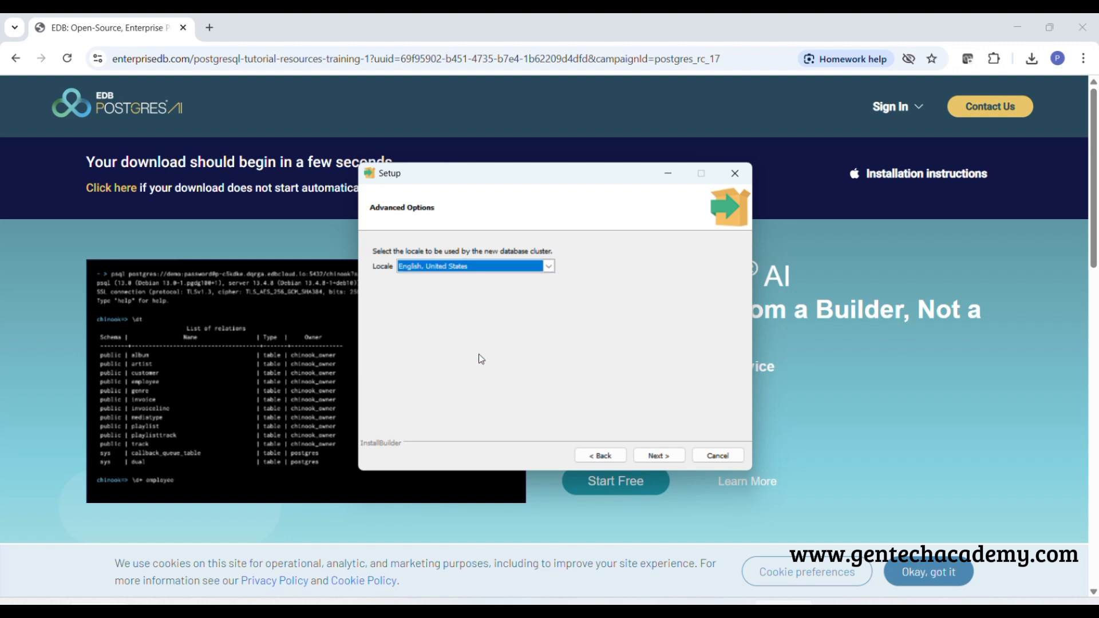
click(660, 456)
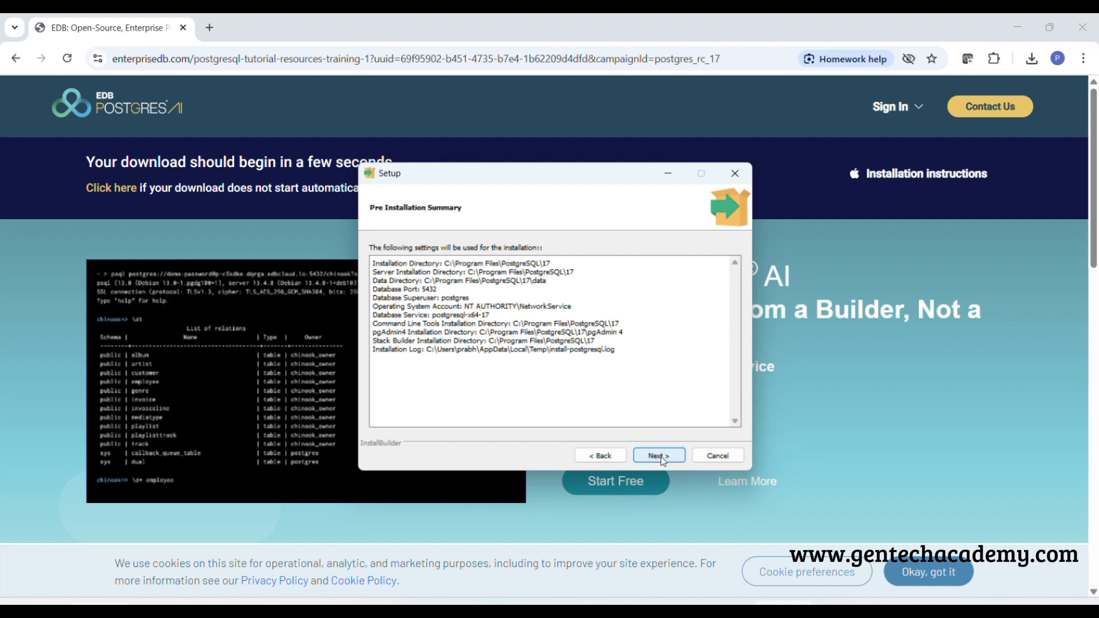
Accept the installation summary, install PostgreSQL, and finish the wizard with Stack Builder set to launch at exit
click(664, 460)
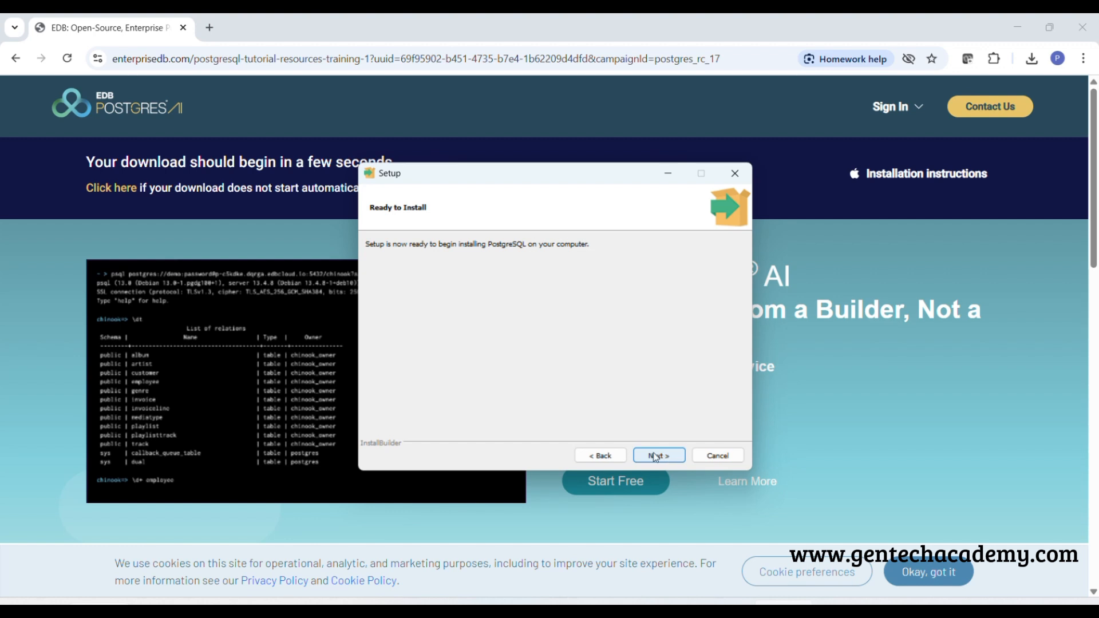
click(656, 458)
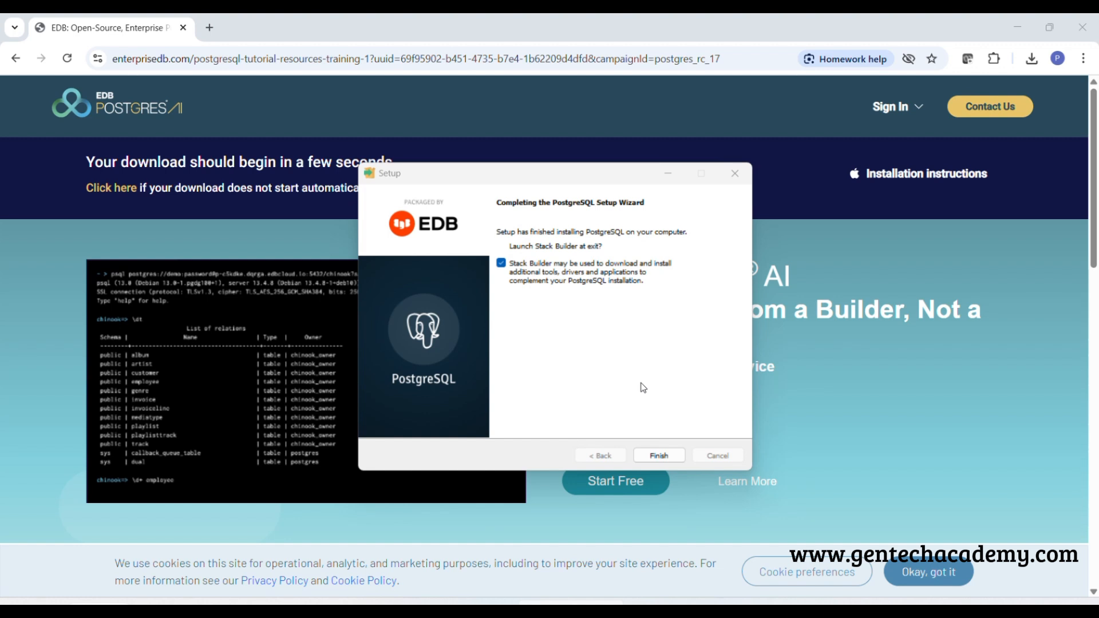
click(660, 456)
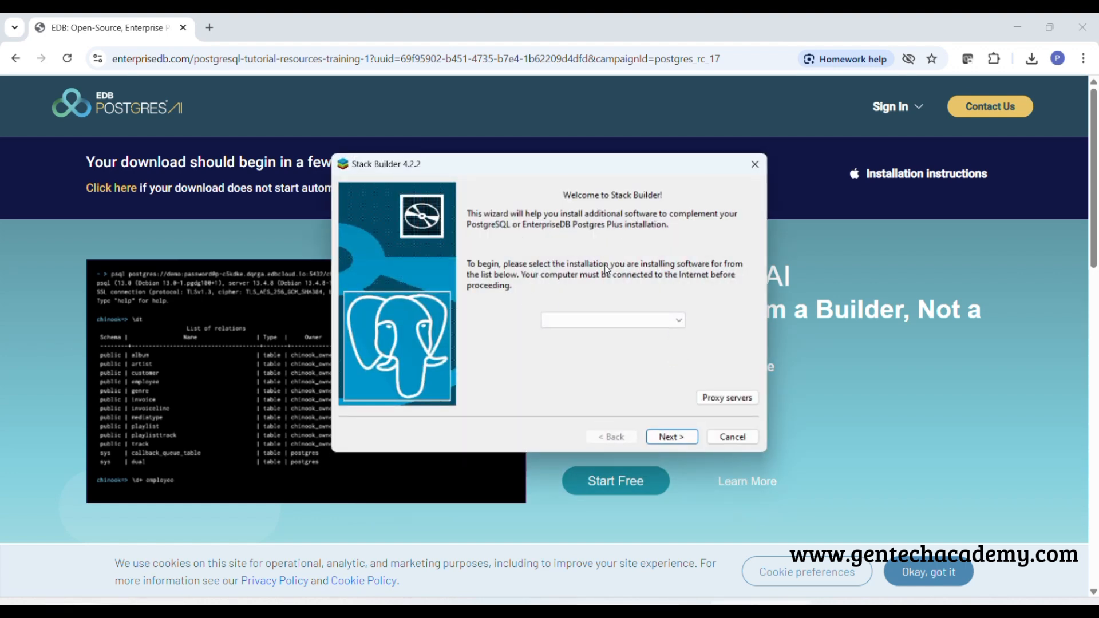
Choose PostgreSQL 17 (x64) on port 5432 as the Stack Builder target installation and continue to the application selection
click(676, 323)
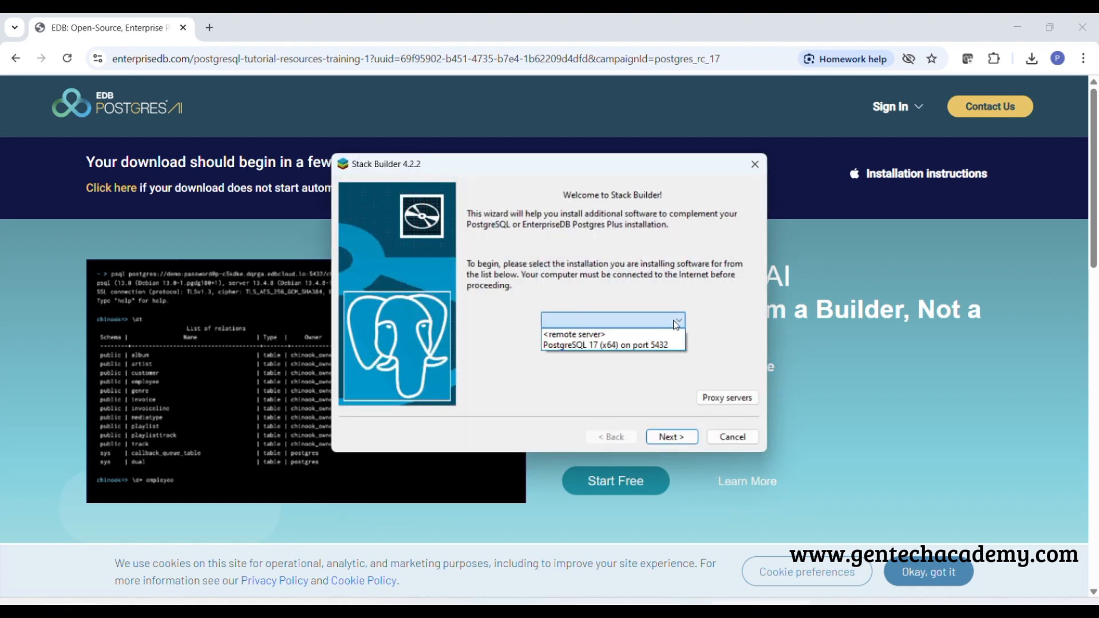
click(621, 346)
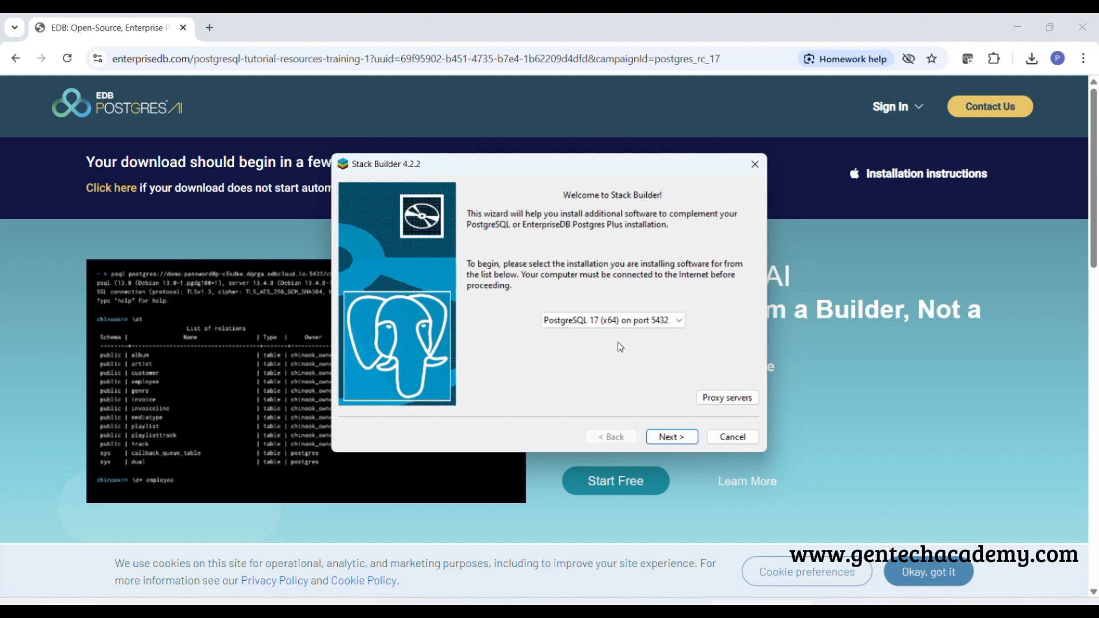
click(669, 438)
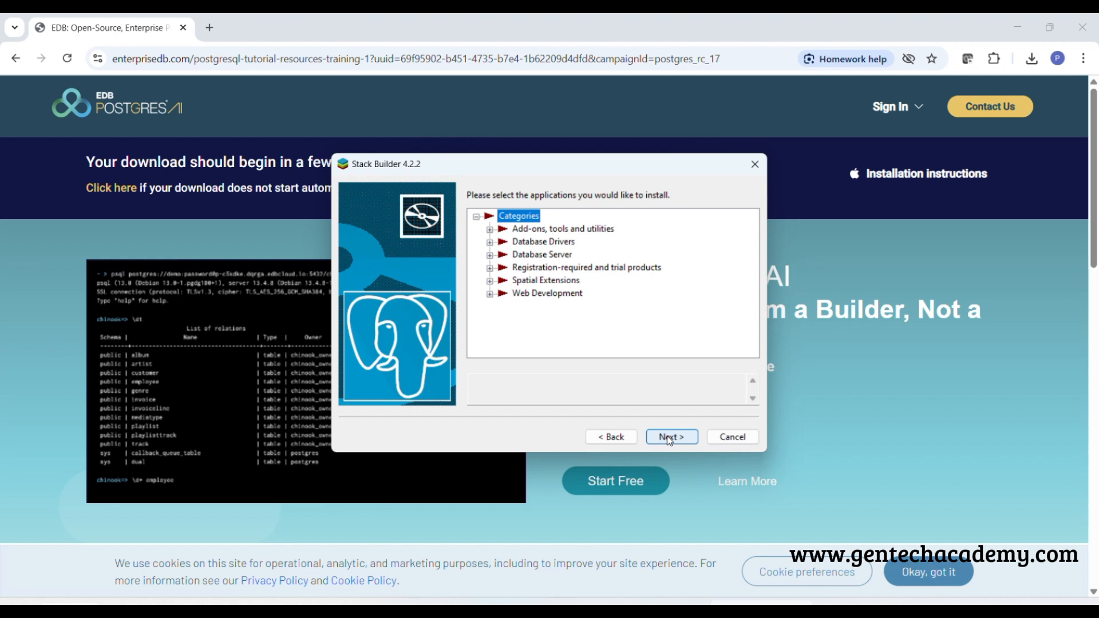
Expand the add-ons and database drivers categories and mark pgJDBC v42.7.2-1 for installation
click(491, 230)
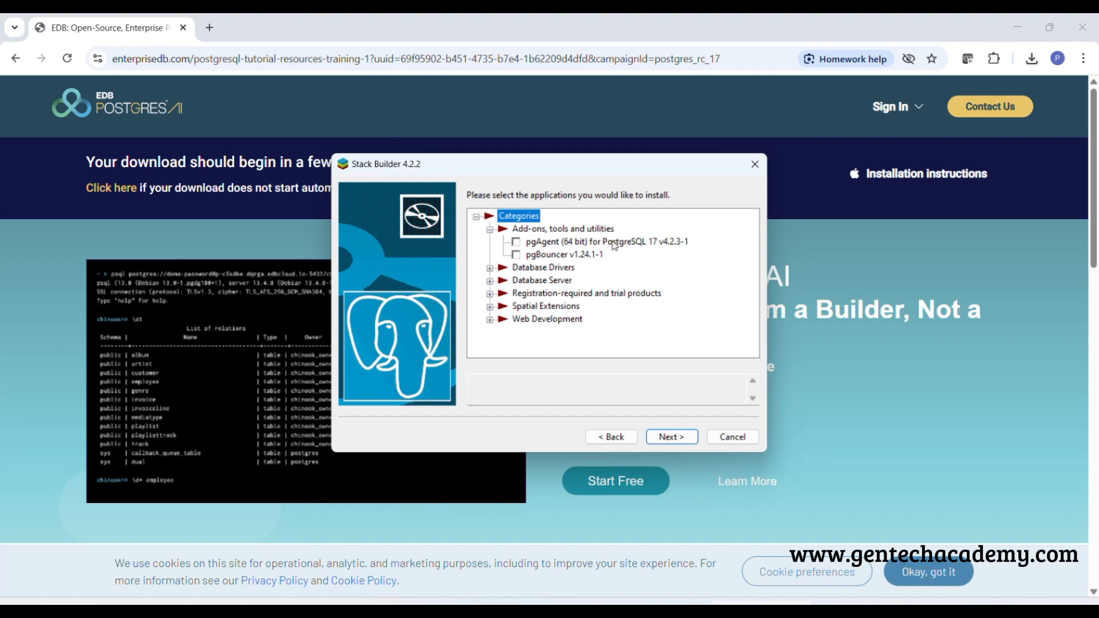
click(490, 268)
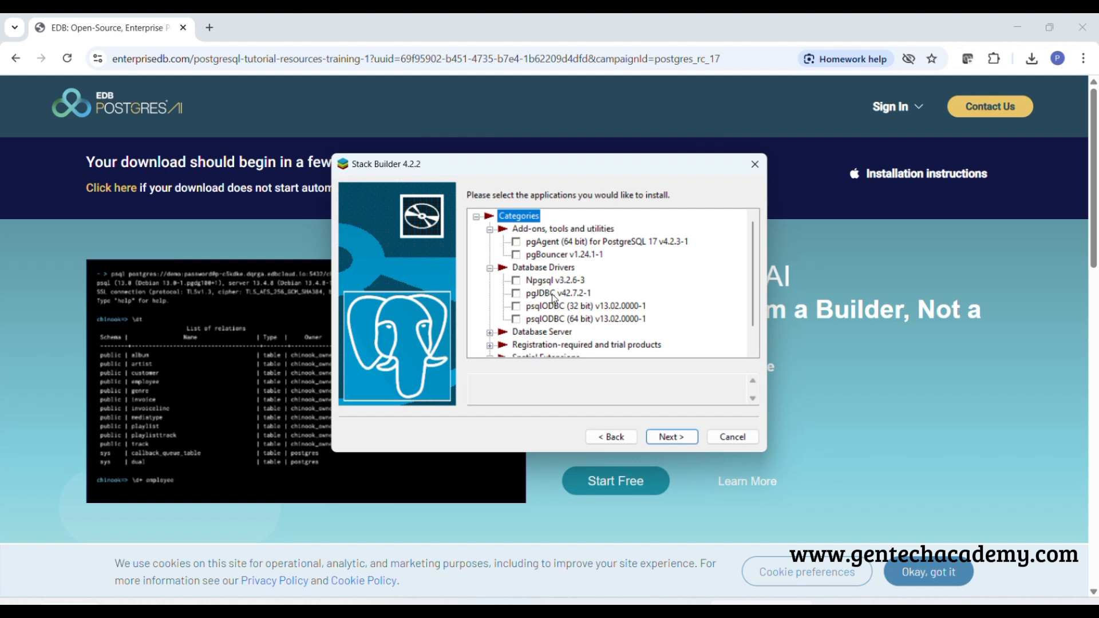
click(524, 297)
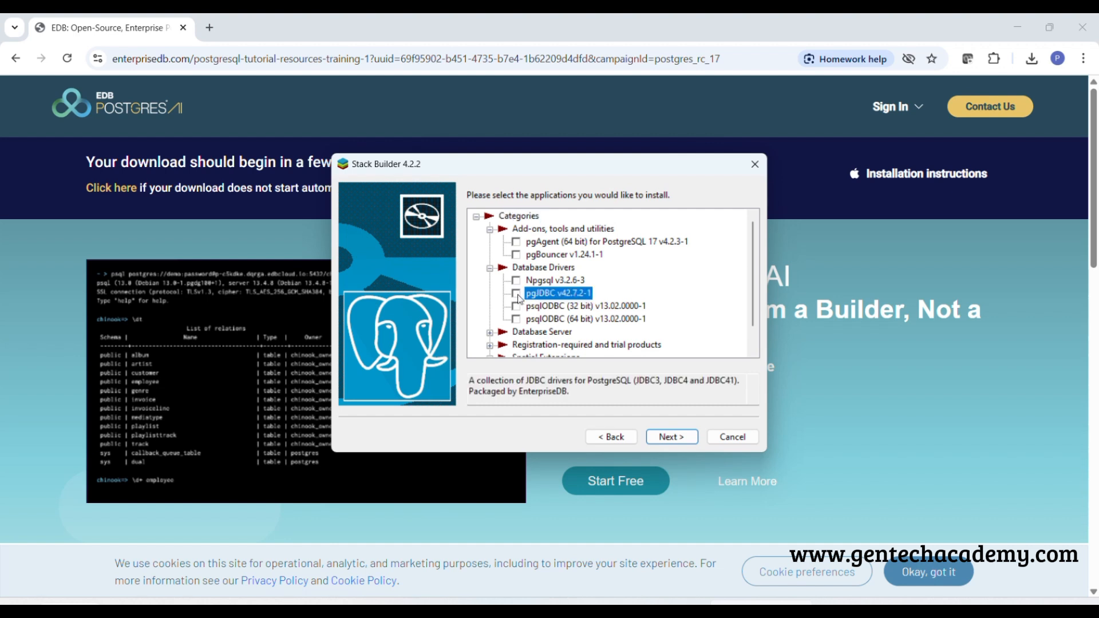
click(517, 295)
Expand Database Server and Spatial Extensions, and mark PostGIS 3.5 Bundle for PostgreSQL 17 (64 bit) v3.5.3 for installation
scroll(489, 288, down, 1)
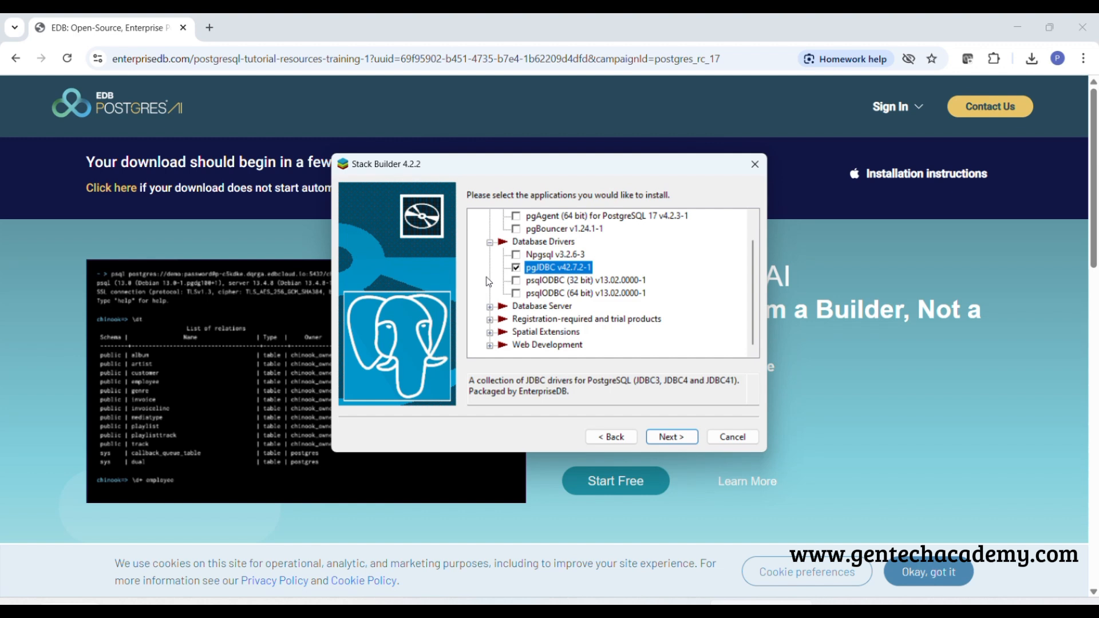
click(490, 307)
scroll(515, 306, down, 1)
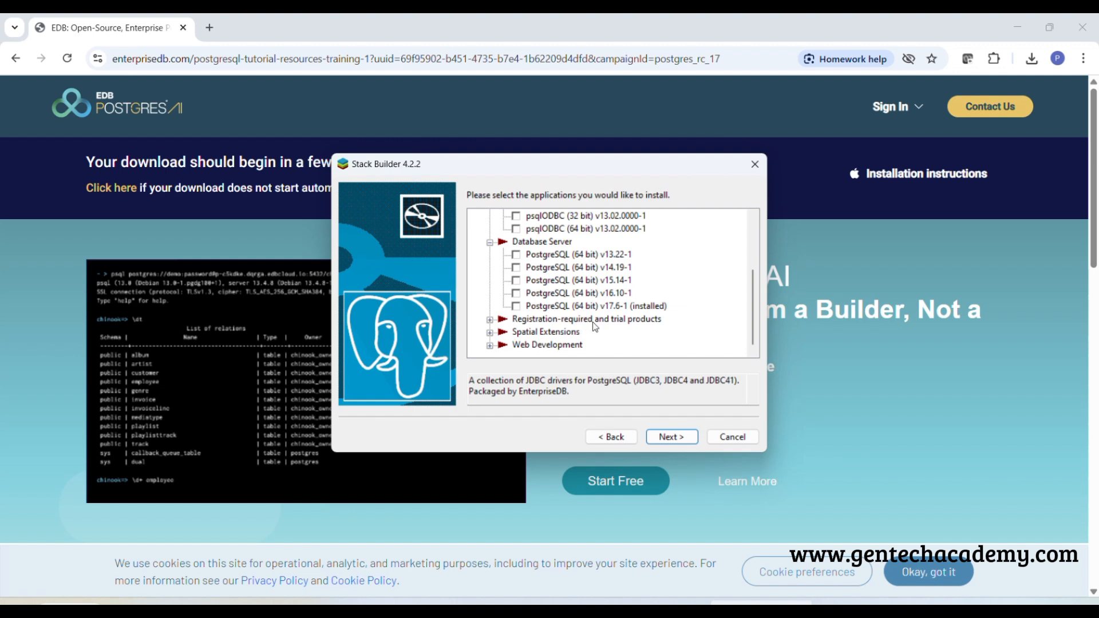
click(491, 332)
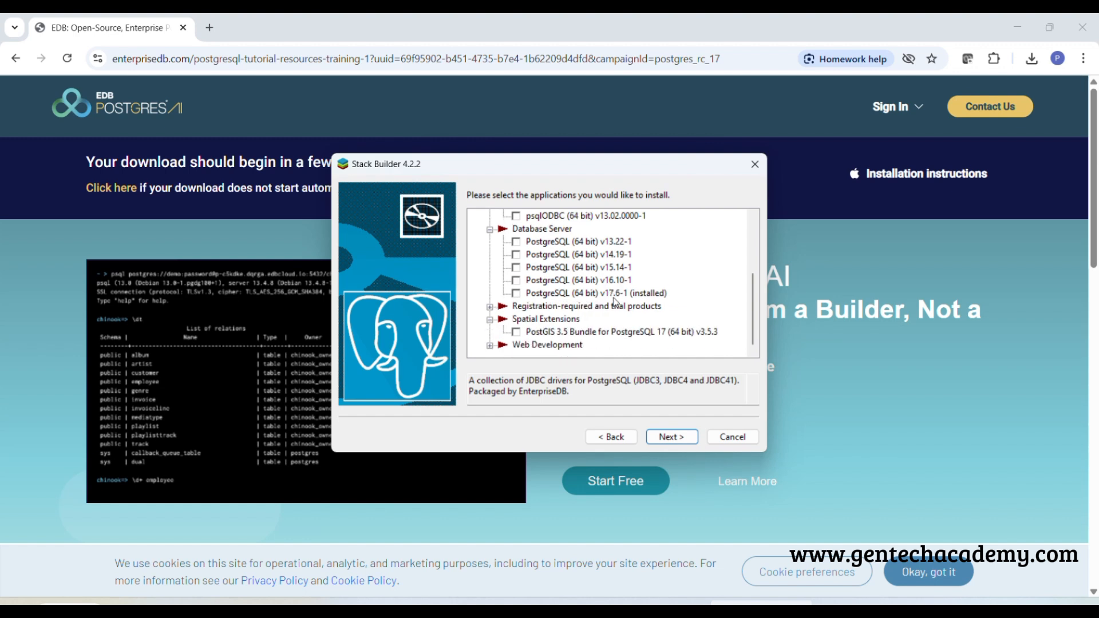
scroll(617, 303, down, 1)
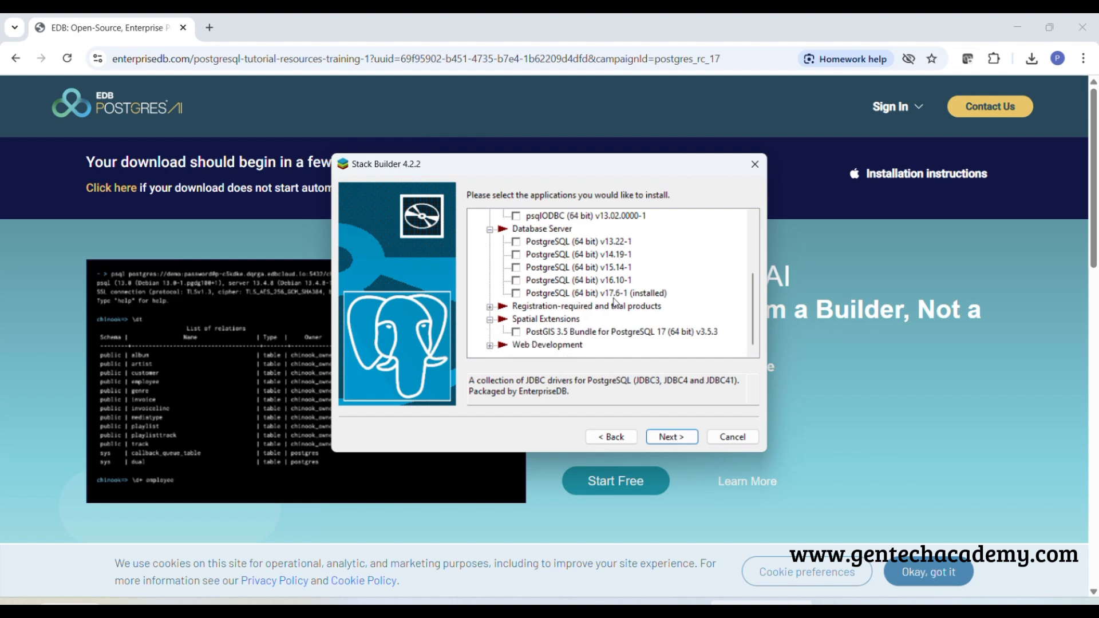
click(522, 337)
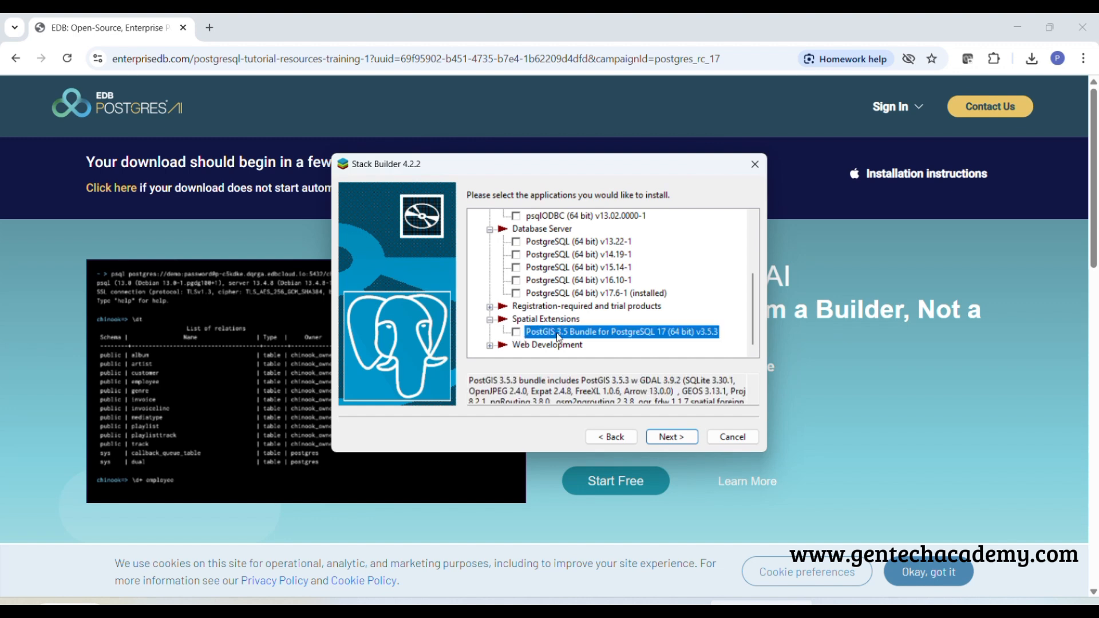
click(517, 333)
Mark pgAgent (64 bit) for PostgreSQL 17 v4.2.3-1 for installation and review the checked applications in all categories
scroll(624, 324, up, 3)
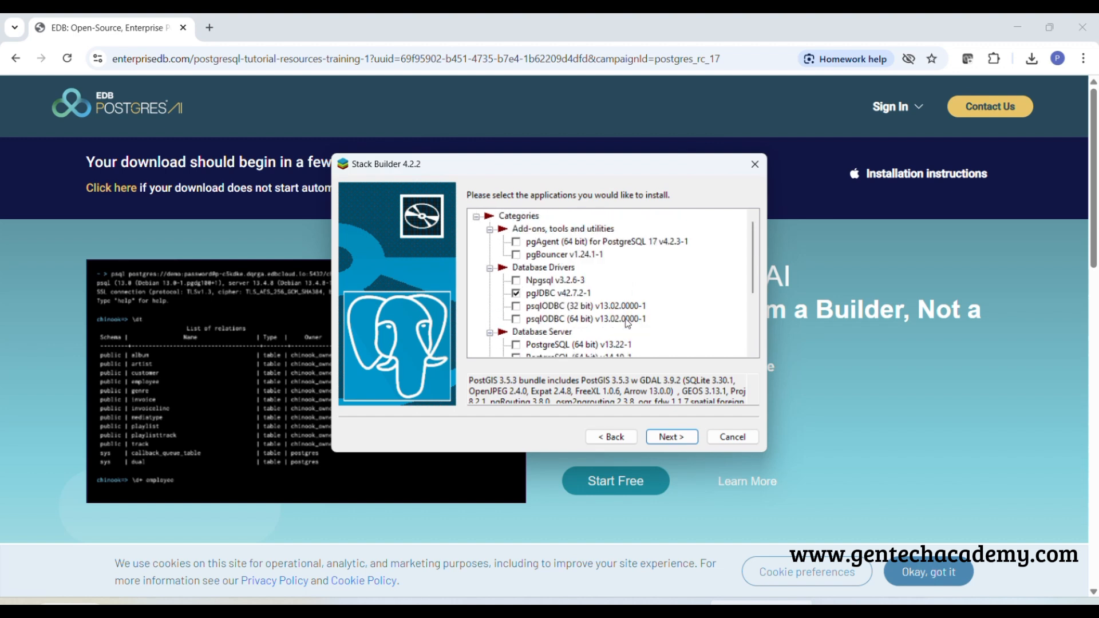
click(521, 247)
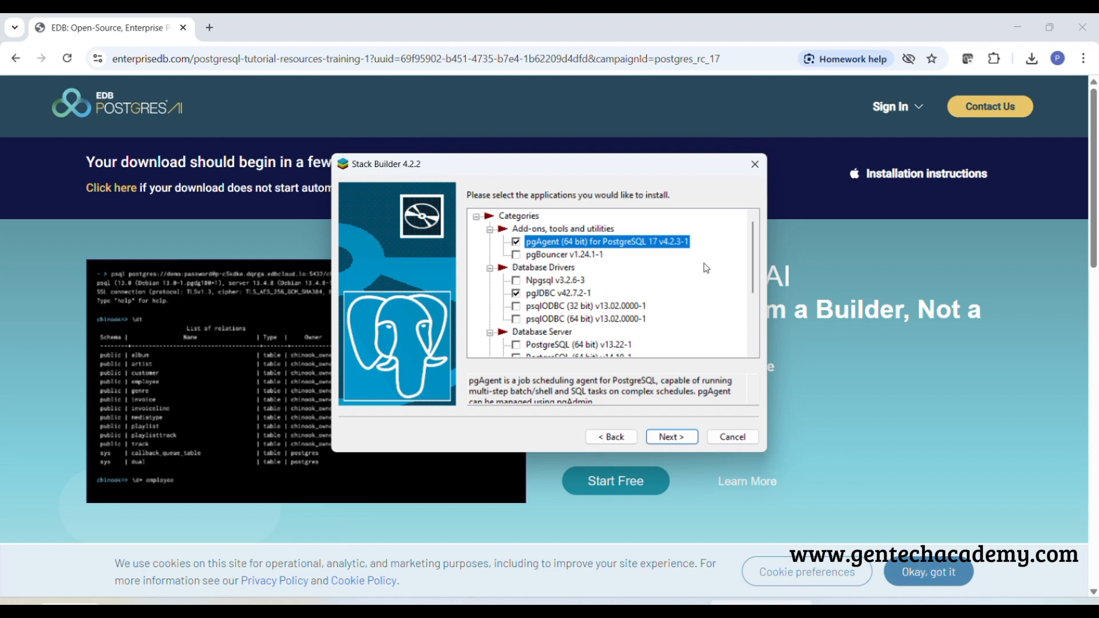
scroll(691, 248, down, 1)
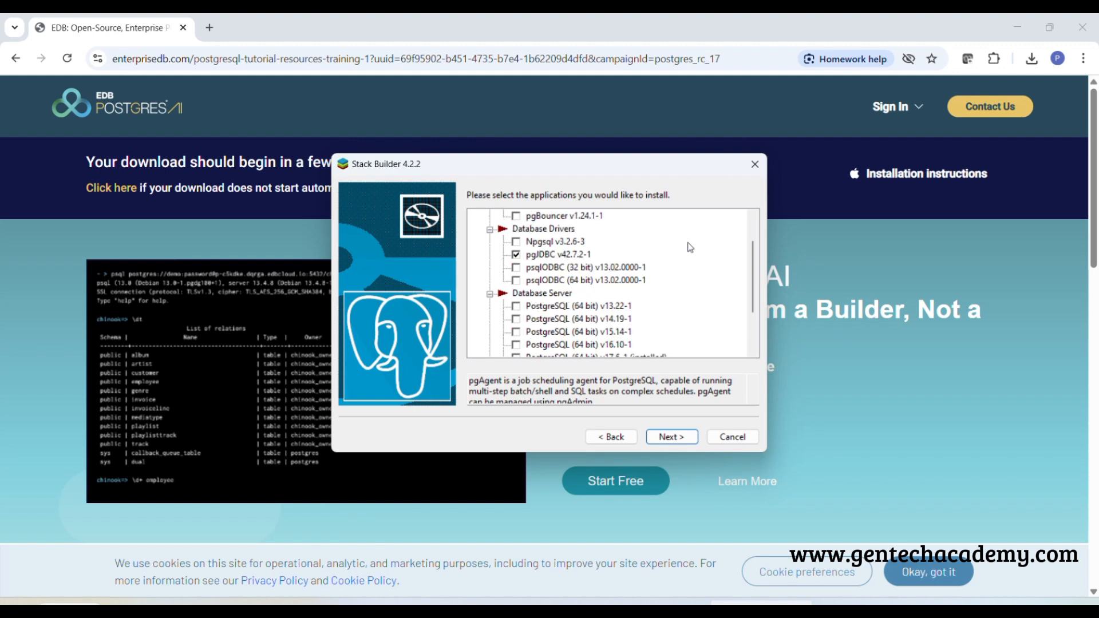
scroll(690, 247, down, 1)
scroll(691, 248, up, 1)
scroll(692, 260, down, 2)
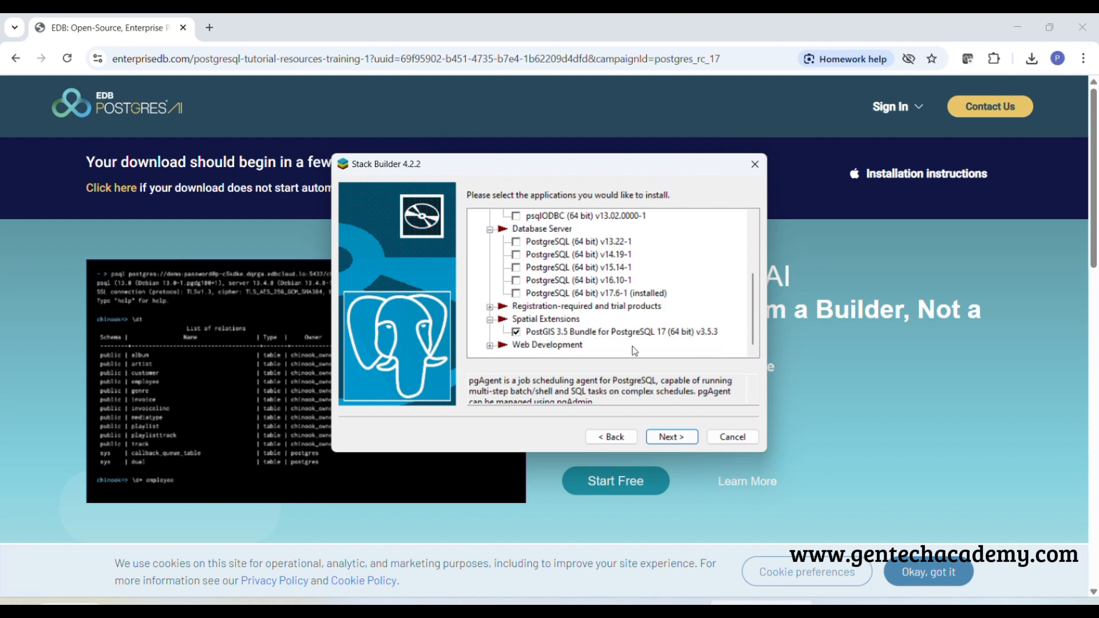
scroll(661, 303, up, 3)
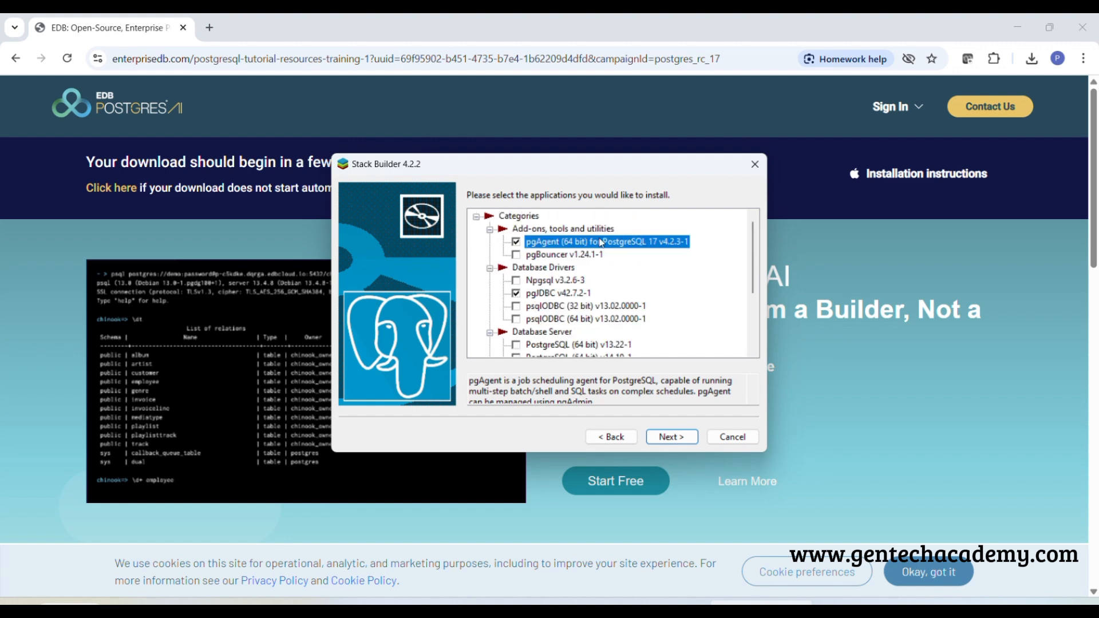
scroll(587, 252, down, 3)
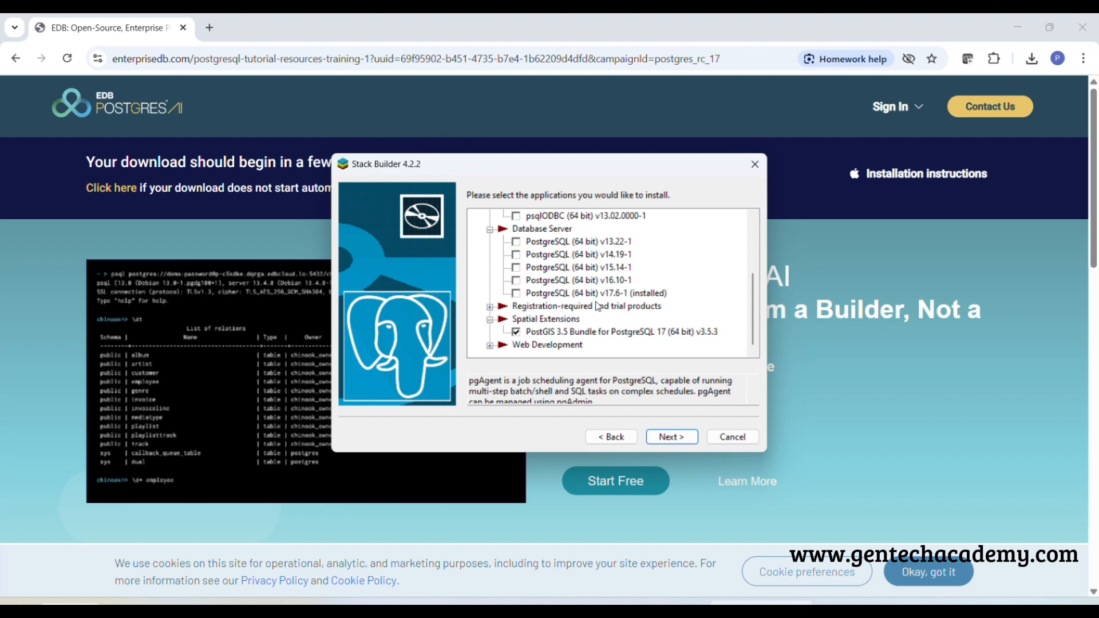
scroll(599, 304, up, 3)
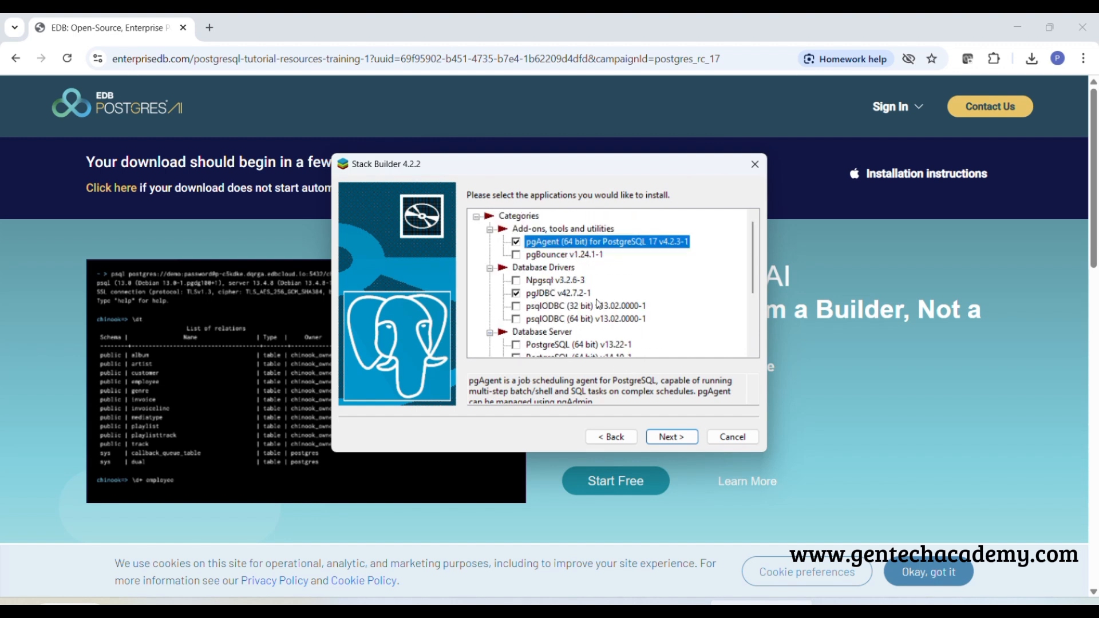
Accept the selected packages and the default download directory, download the files, and start the installations without skipping them
click(668, 439)
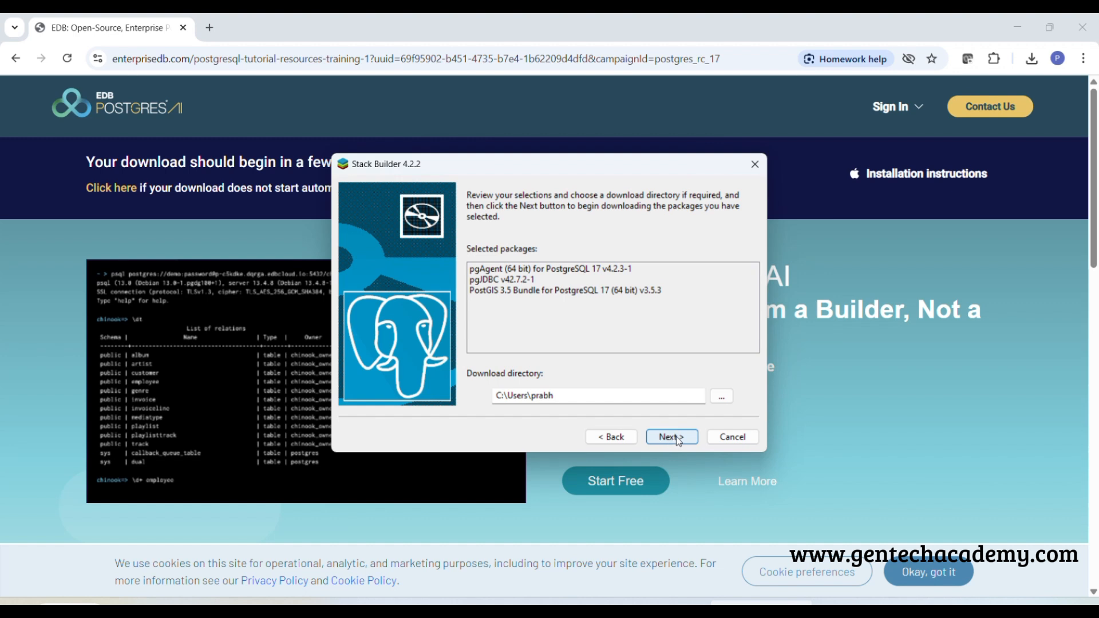
click(678, 440)
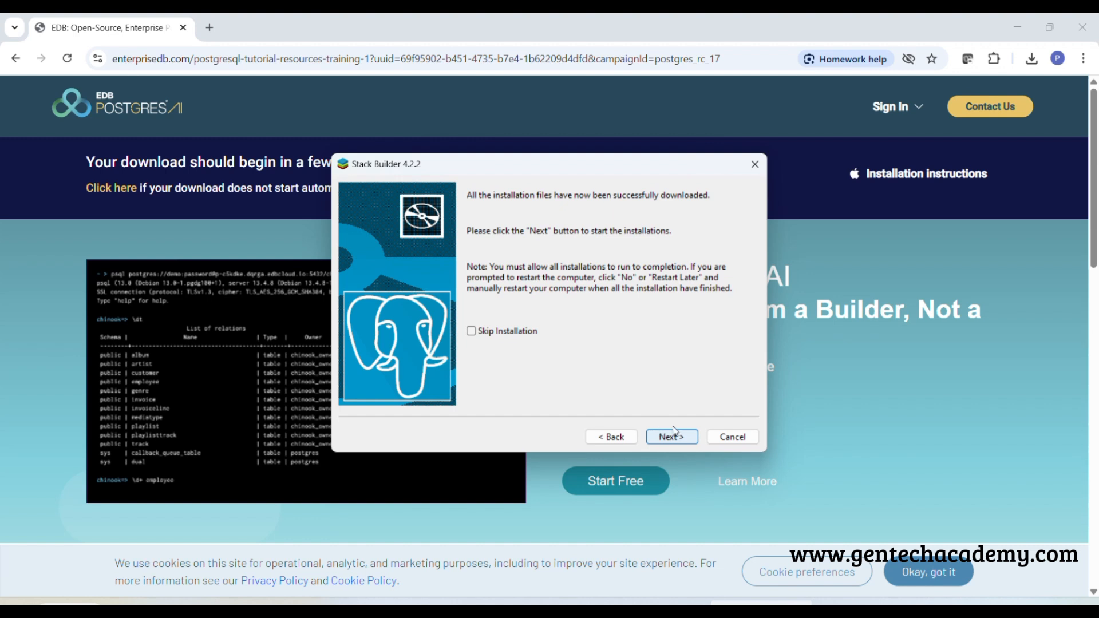
click(672, 441)
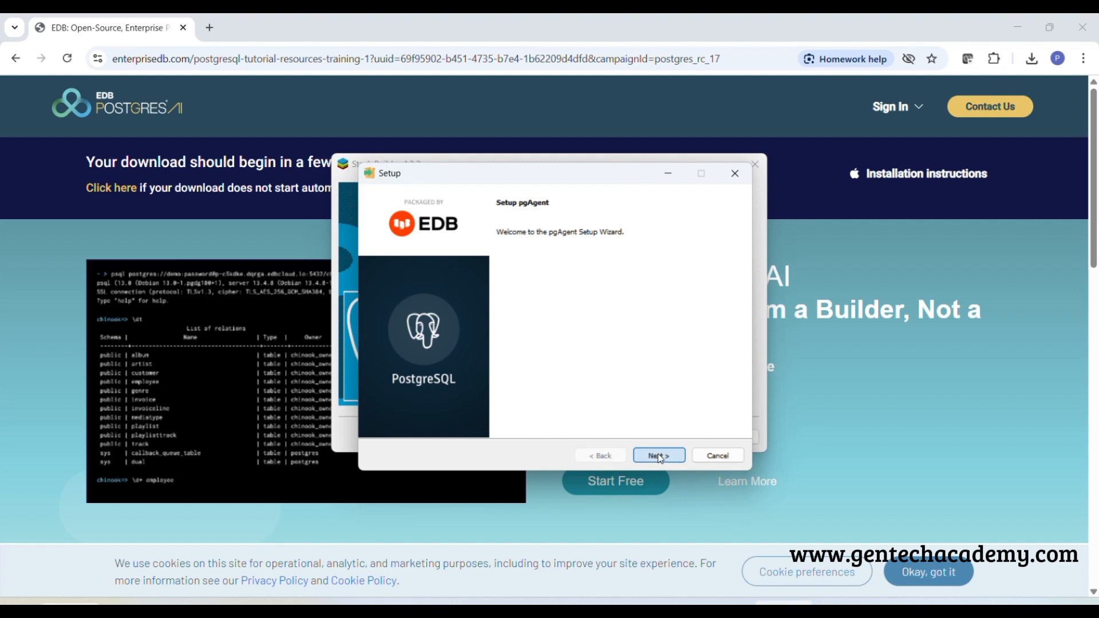
In the pgAgent setup, leave Upgrade Mode off and enter the database password for user postgres on localhost, port 5432
click(660, 456)
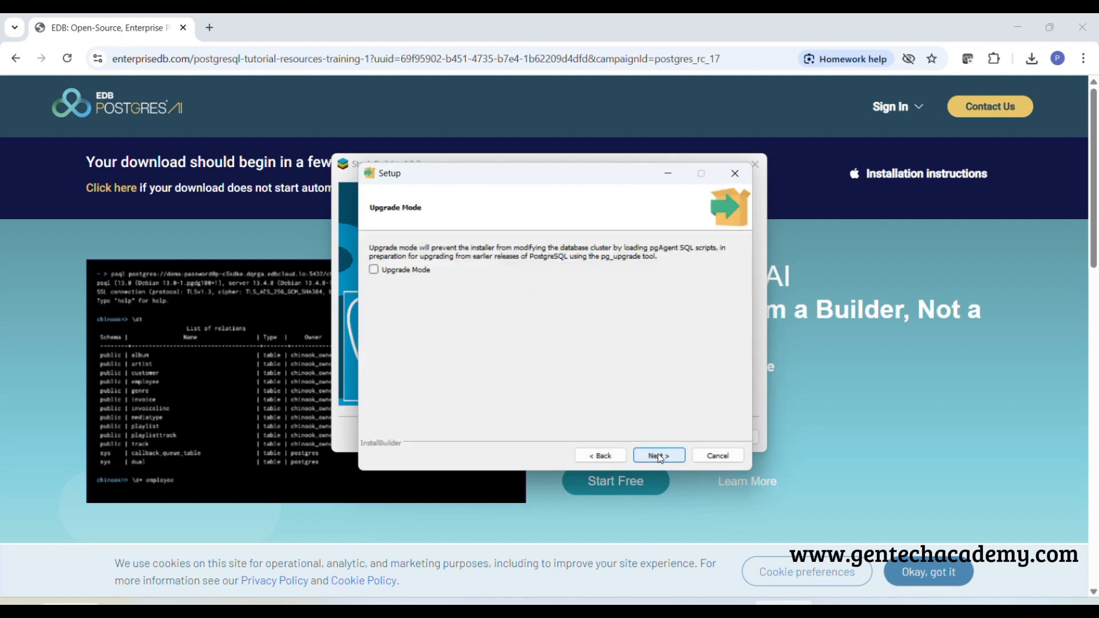
click(660, 457)
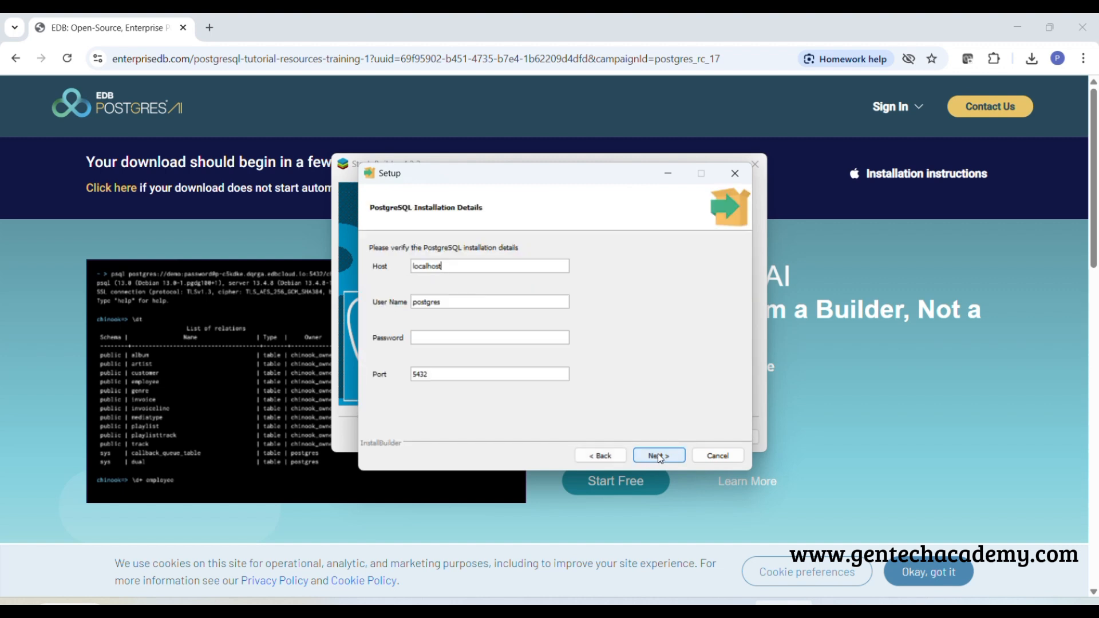
click(479, 339)
text(123)
click(667, 455)
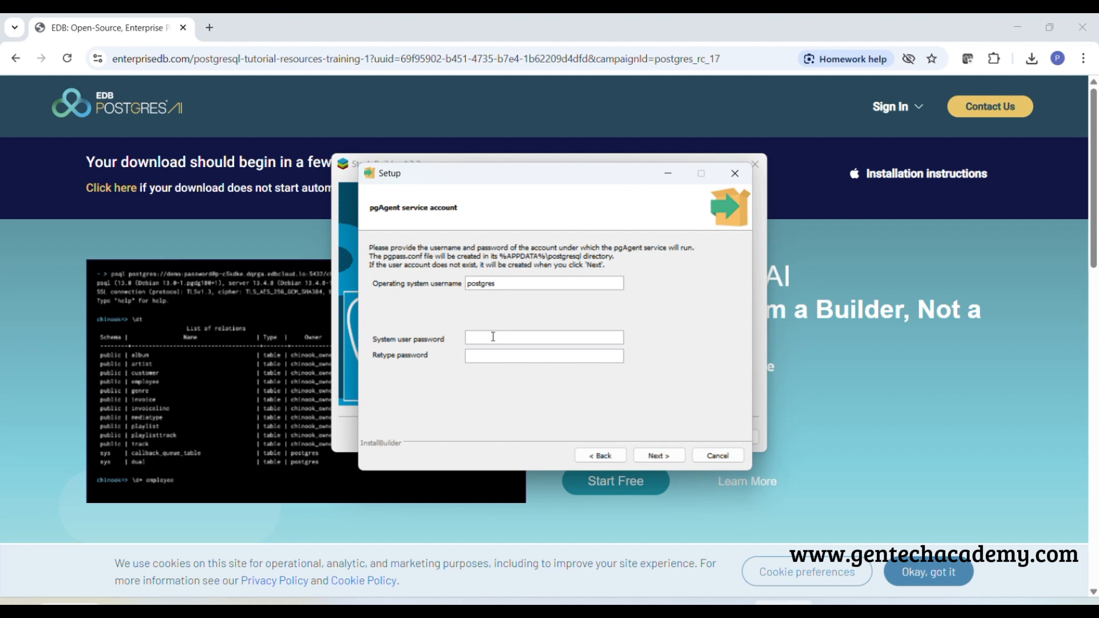
Enter and retype the system user password for the pgAgent service account postgres, and continue to the ready-to-install page
text(1234)
click(497, 357)
text(1234)
click(661, 456)
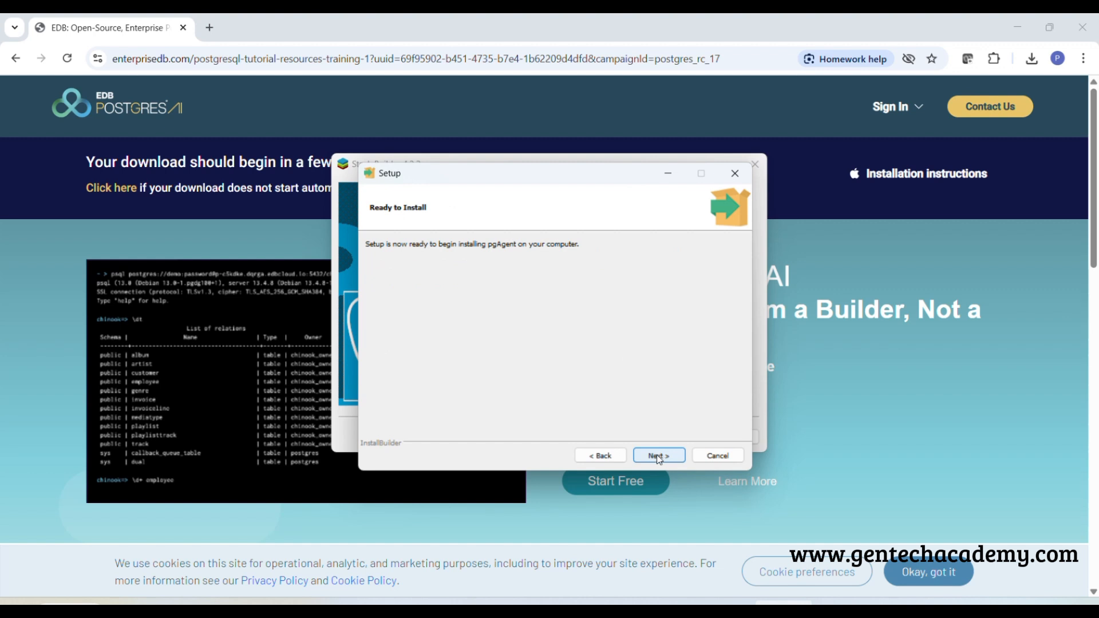
Install pgAgent, acknowledge the schema information dialog, and finish its setup wizard
click(658, 454)
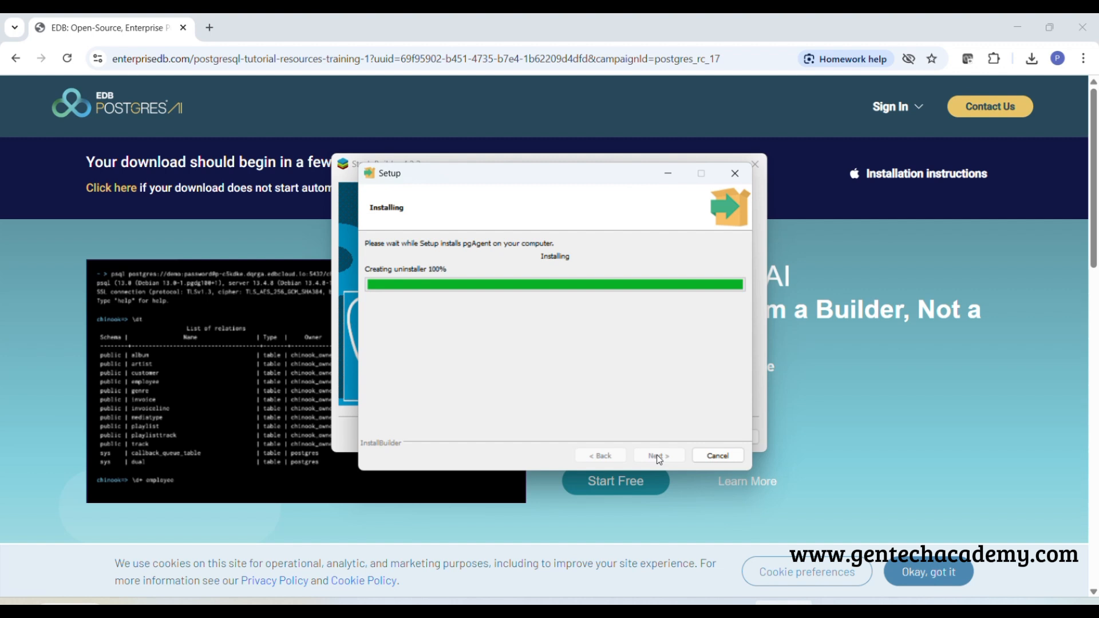
click(551, 320)
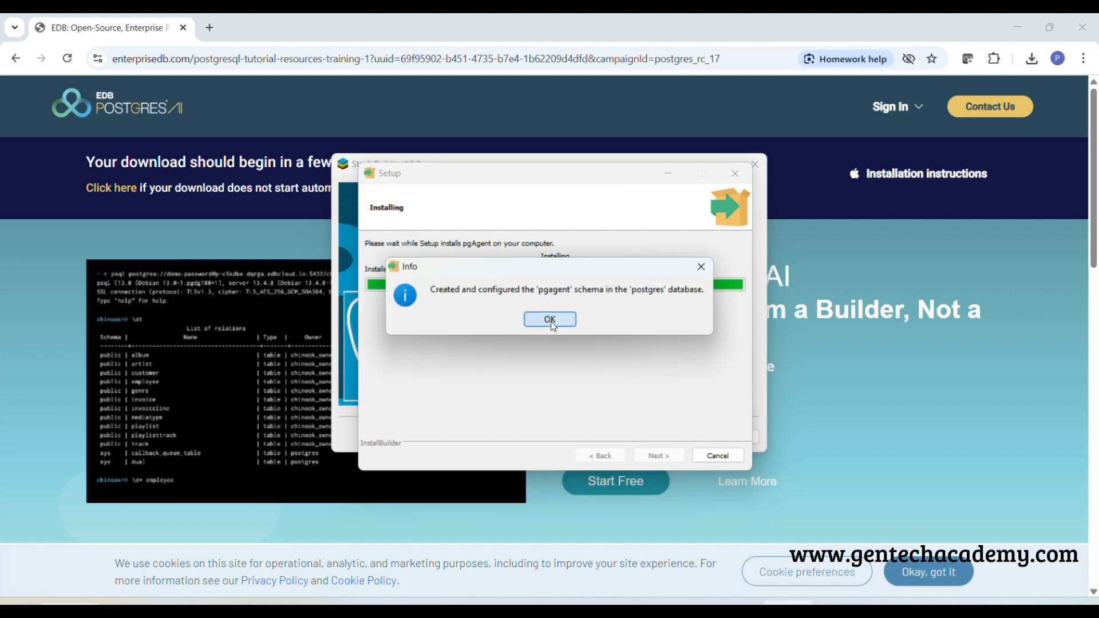
click(661, 460)
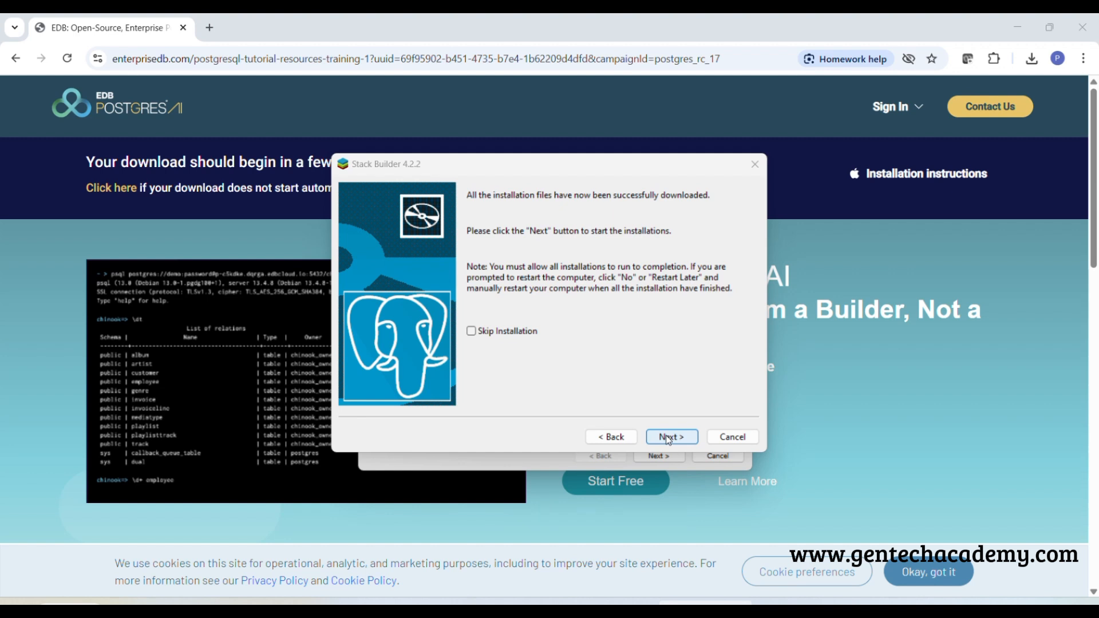
Install pgJDBC into the default directory C:\Program Files (x86)\PostgreSQL\pgJDBC and finish its setup wizard
click(657, 459)
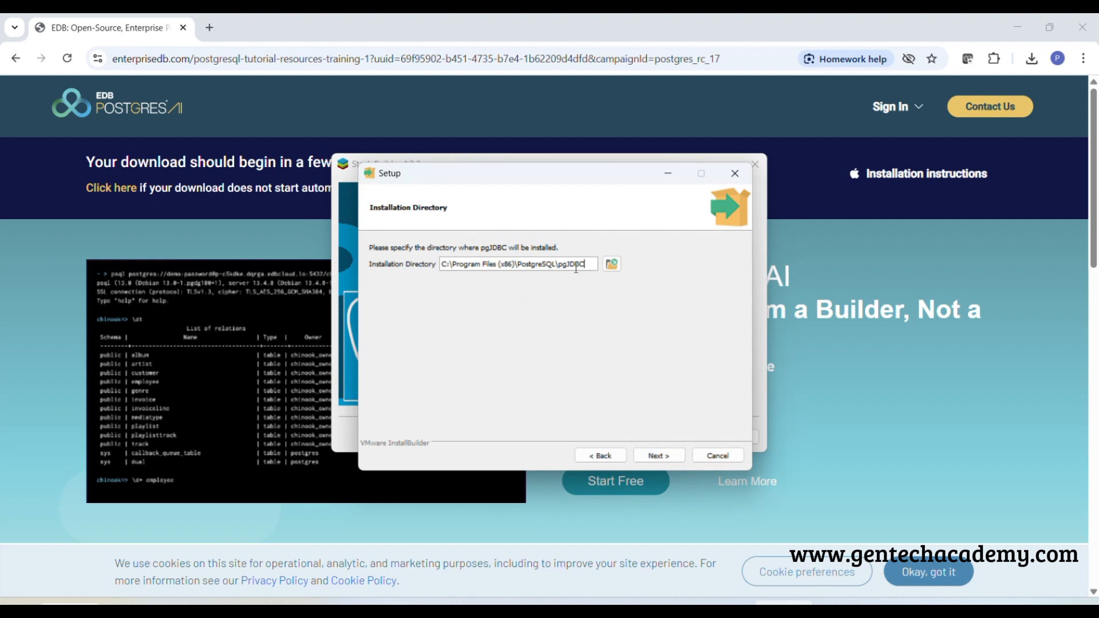
click(658, 456)
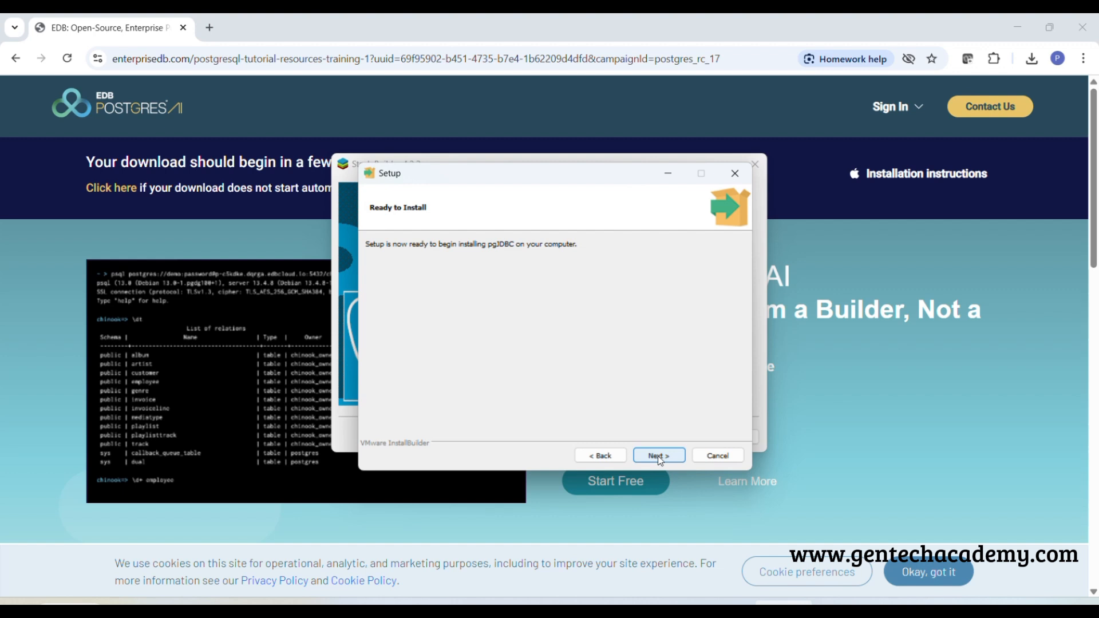
click(659, 457)
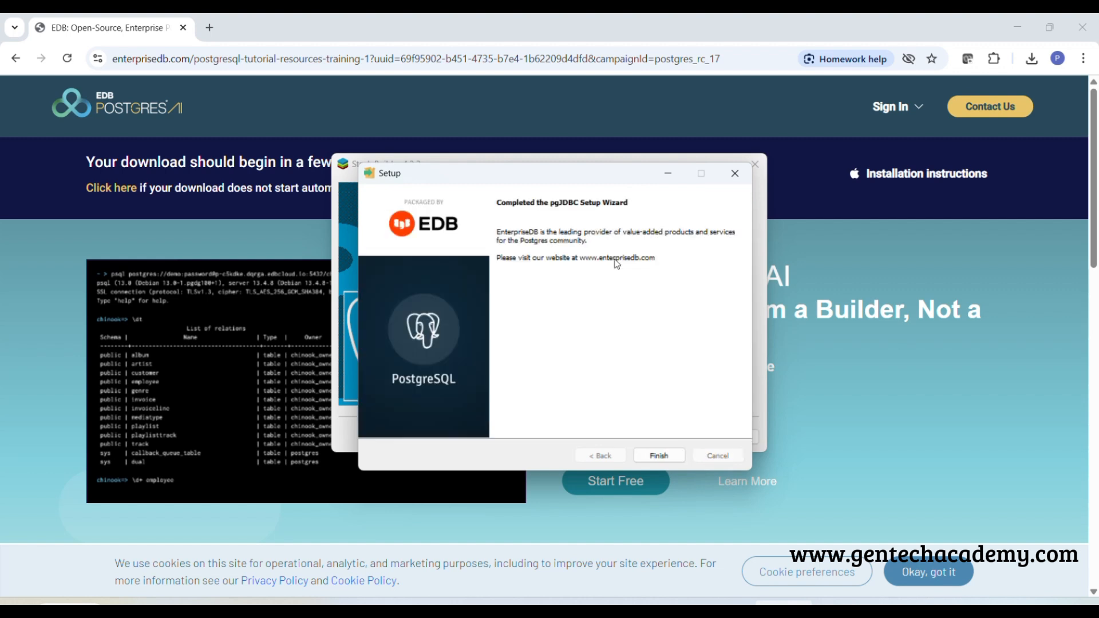
click(659, 455)
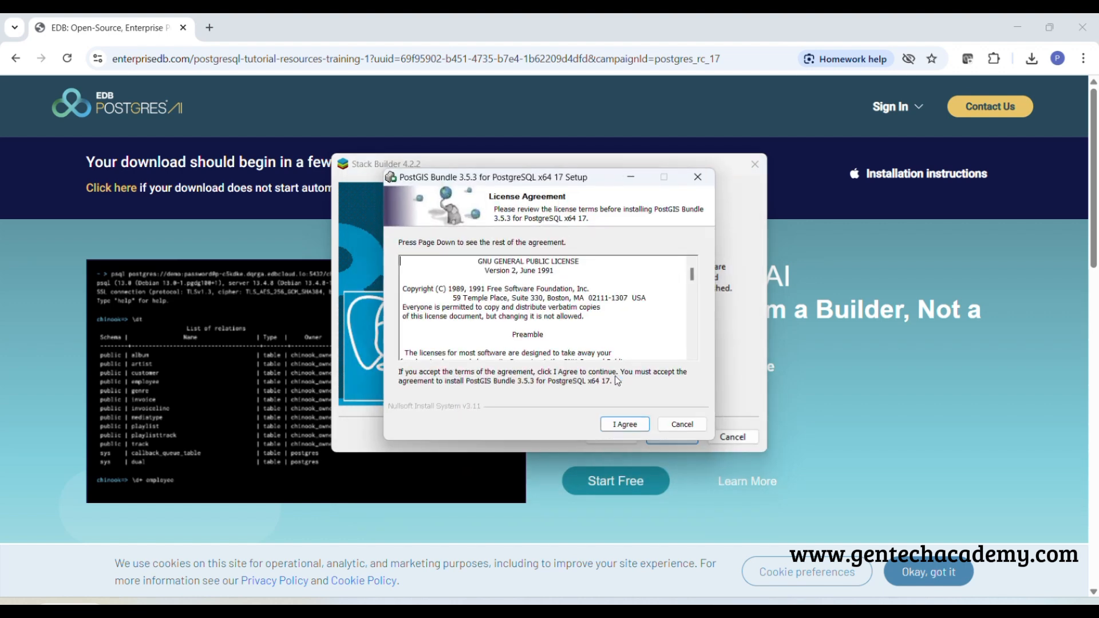
Accept the PostGIS Bundle 3.5.3 license, install it with the default components, then close its setup and finish Stack Builder
click(626, 425)
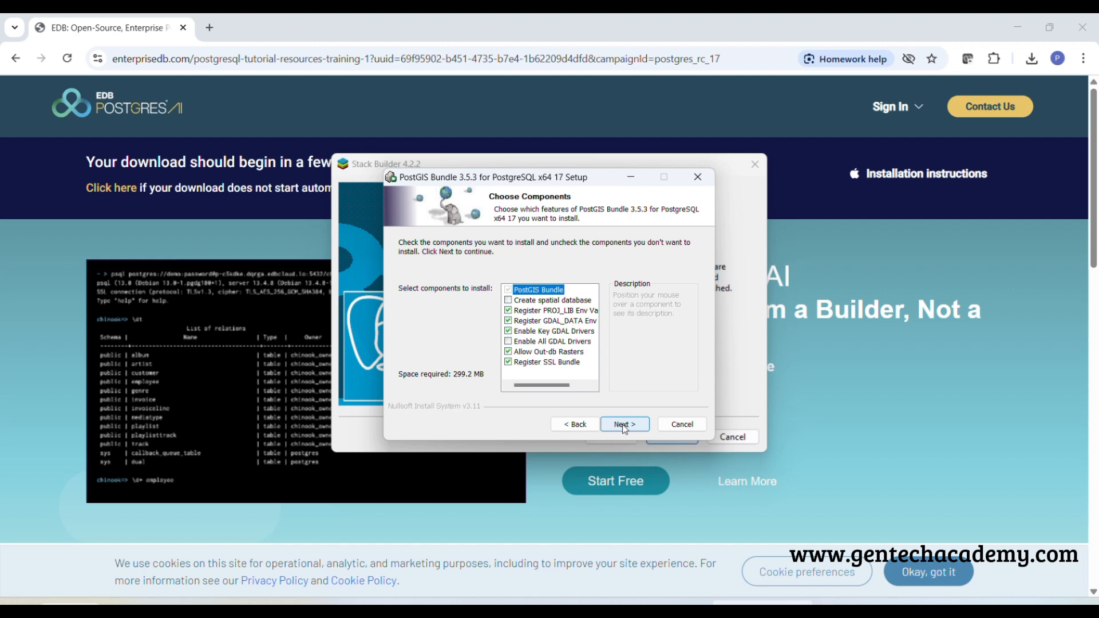
click(625, 425)
click(624, 427)
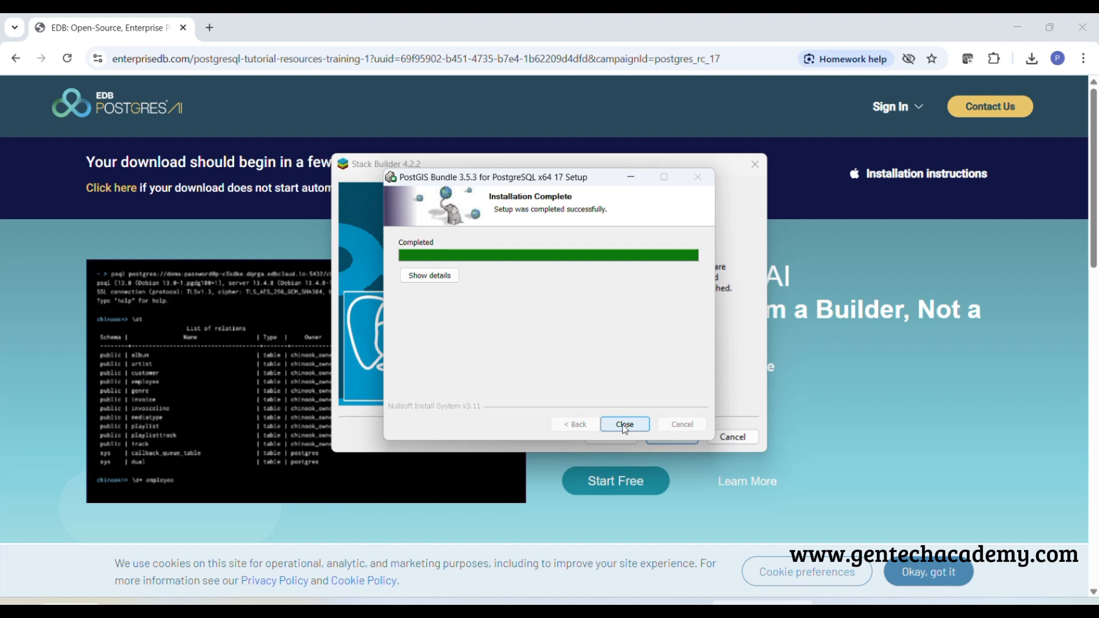
click(624, 425)
click(673, 437)
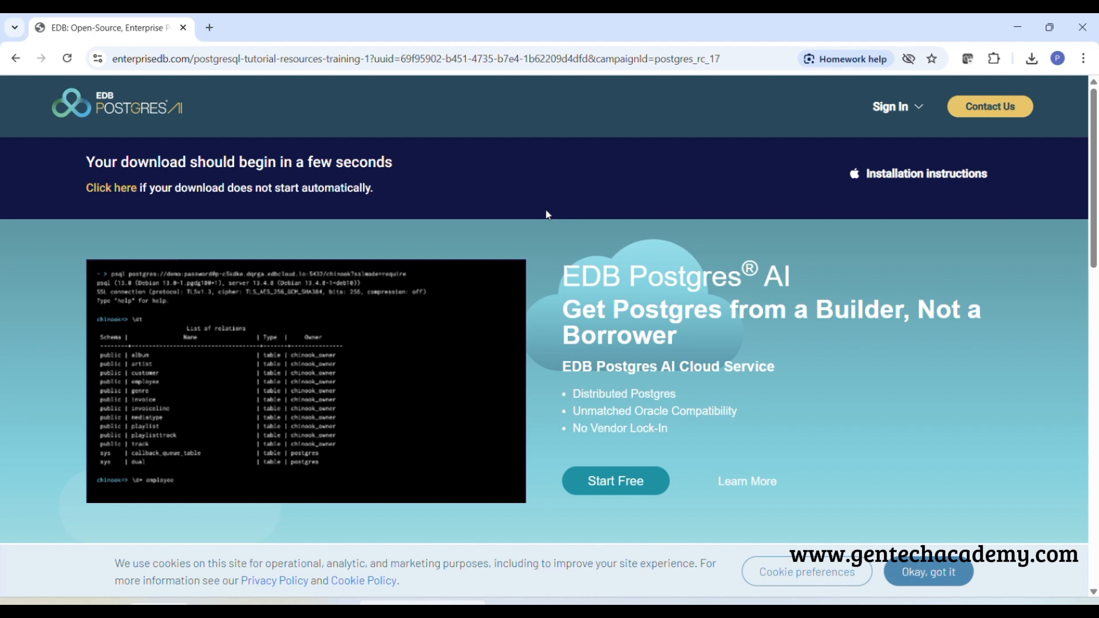
Search the installed apps for "post"
key(super)
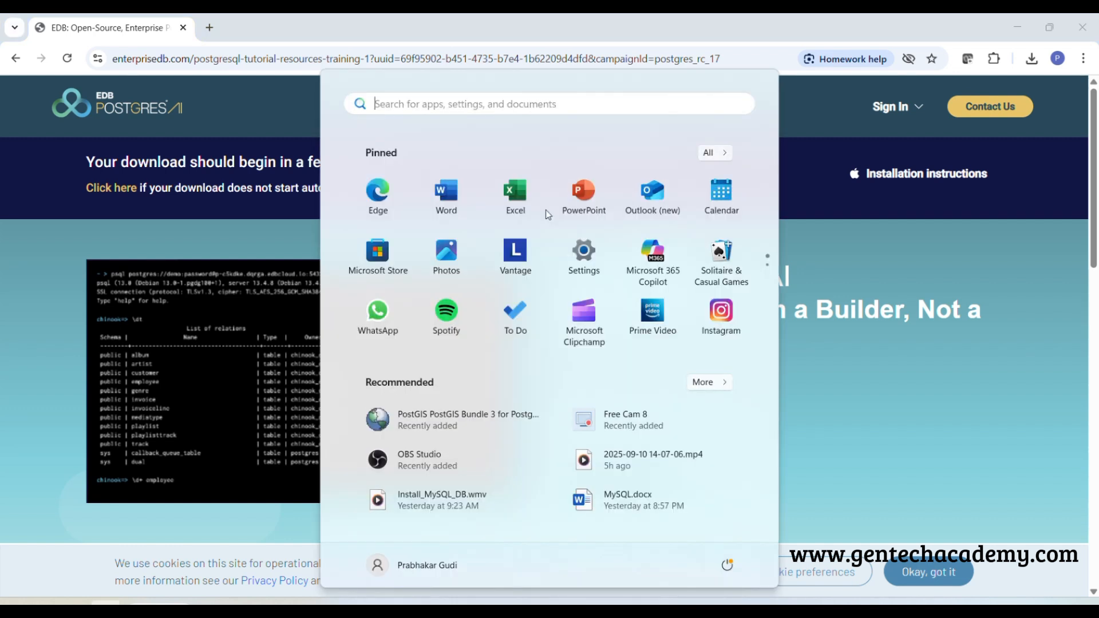
text(po)
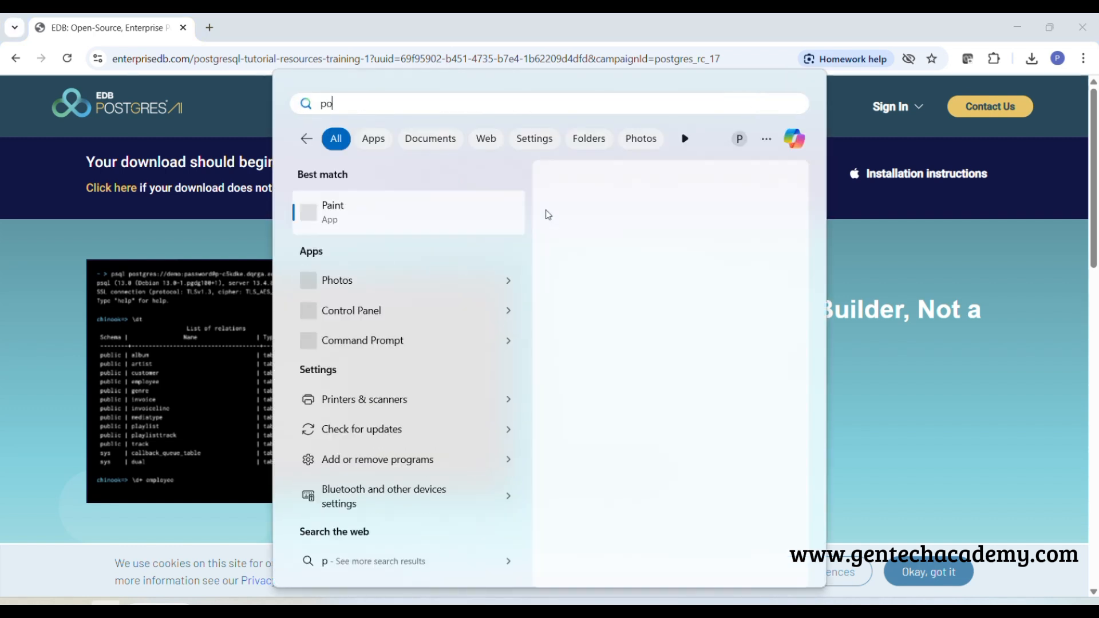
text(st)
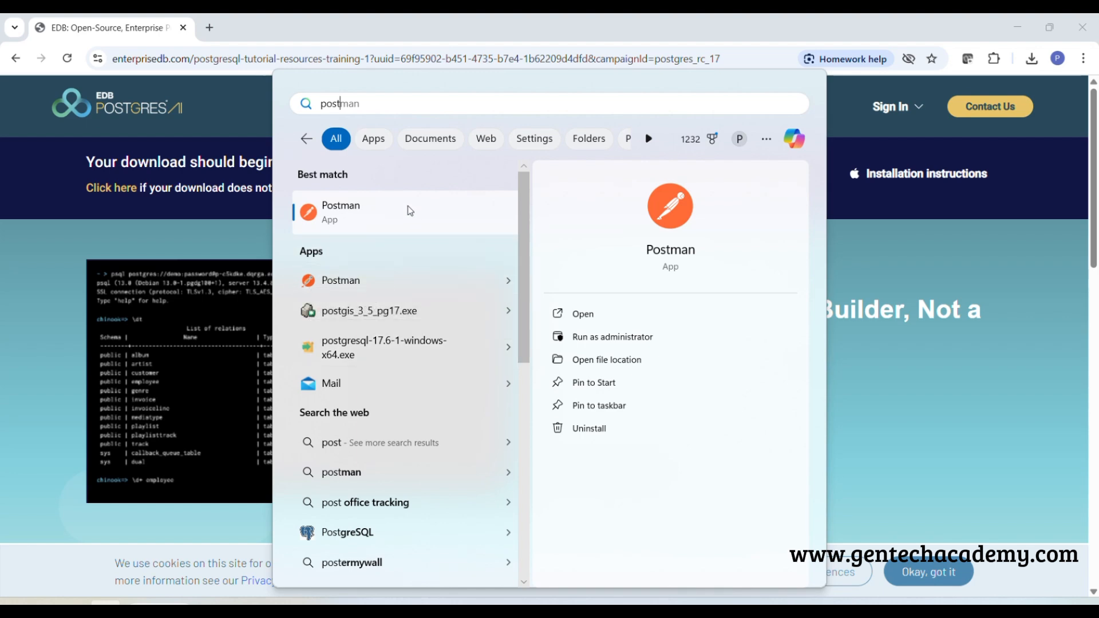
key(BackSpace)
key(BackSpace)
key(BackSpace)
key(BackSpace)
Find pgAdmin 4 among the installed apps, launch it and maximize its window
text(p)
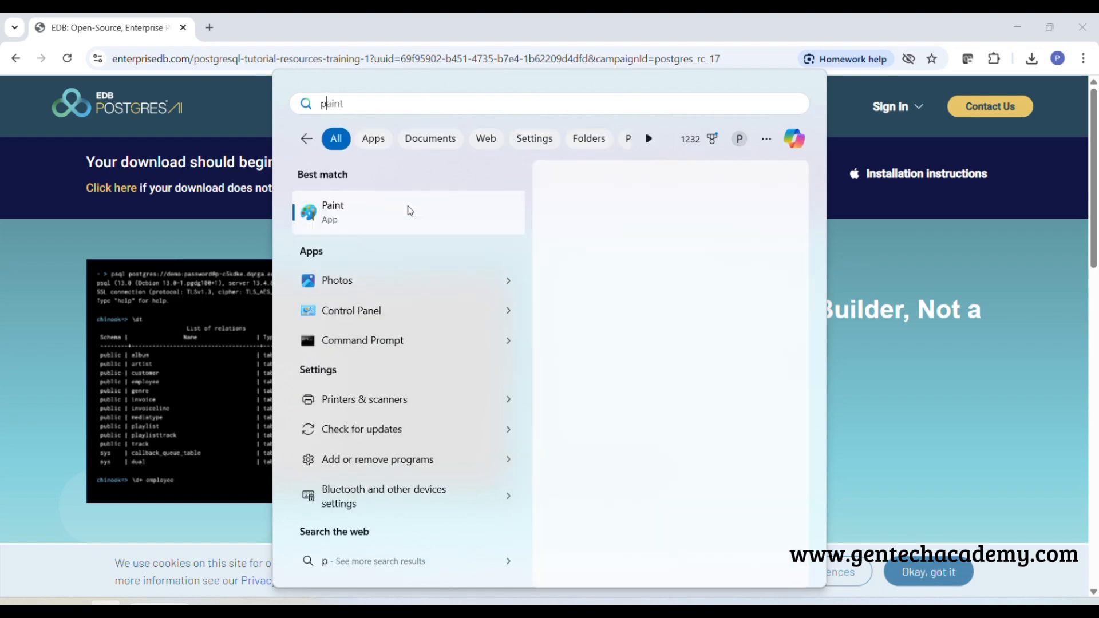
text(gad)
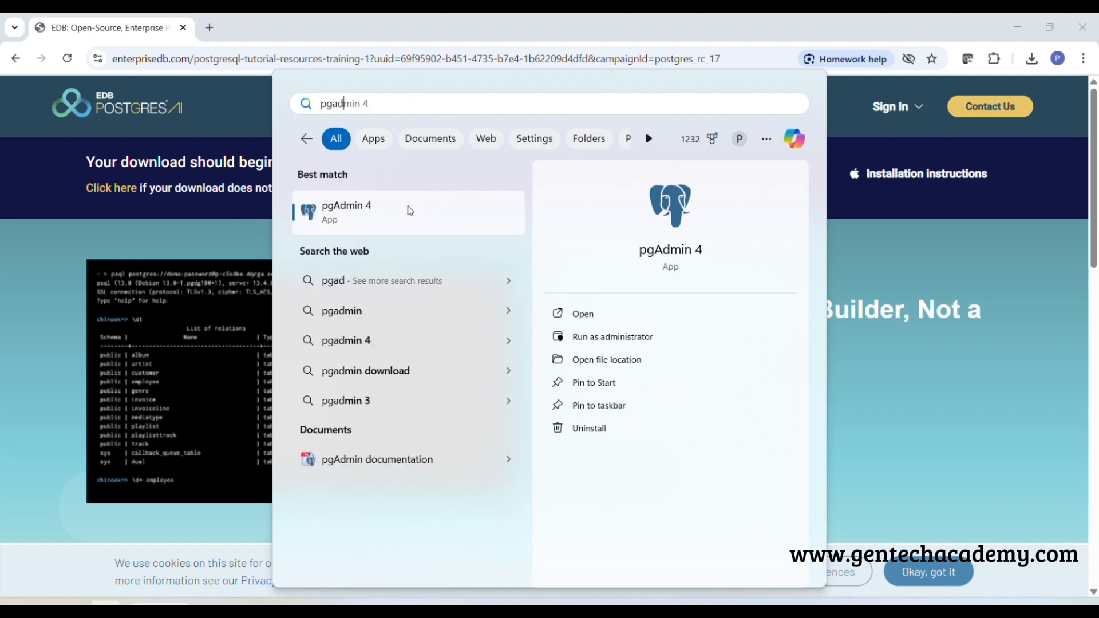
click(348, 205)
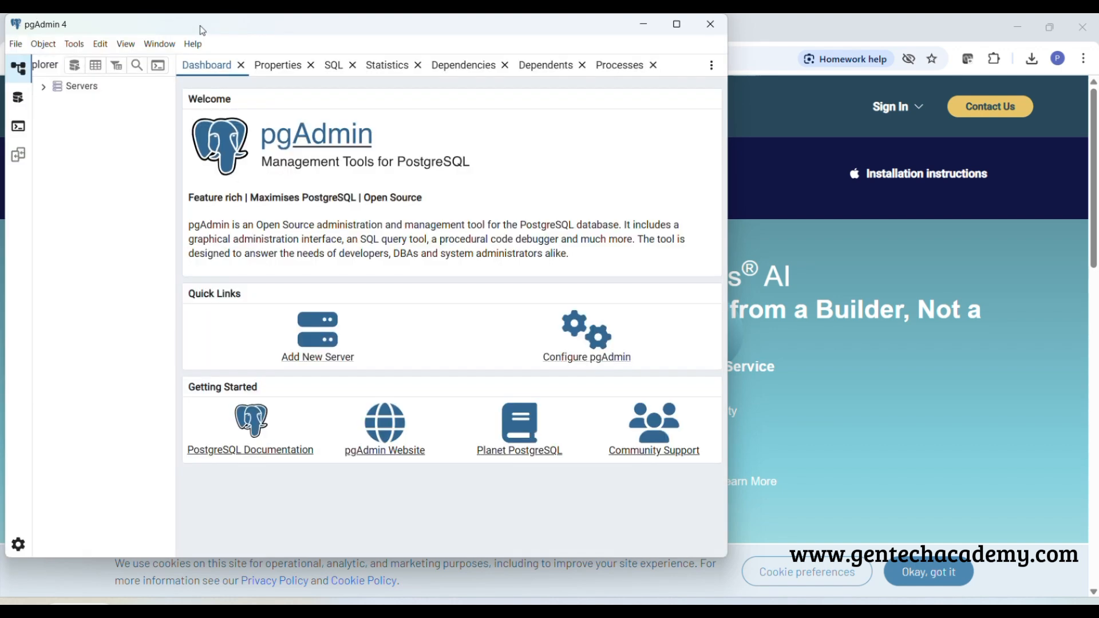
double_click(203, 30)
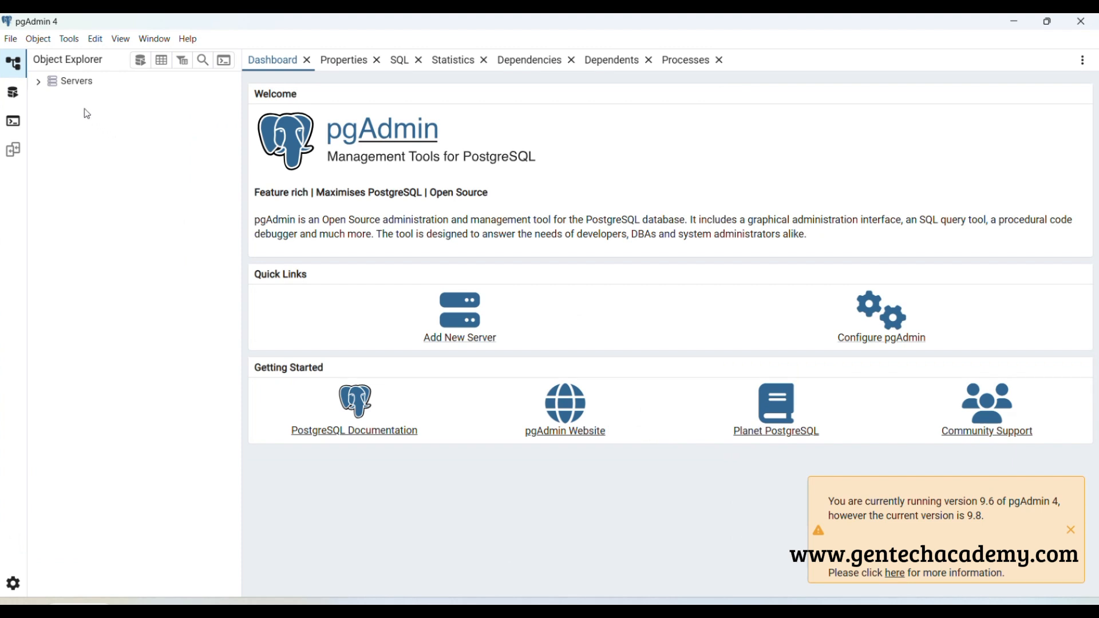
Connect to the PostgreSQL 17 server by entering the password of the postgres user
click(40, 82)
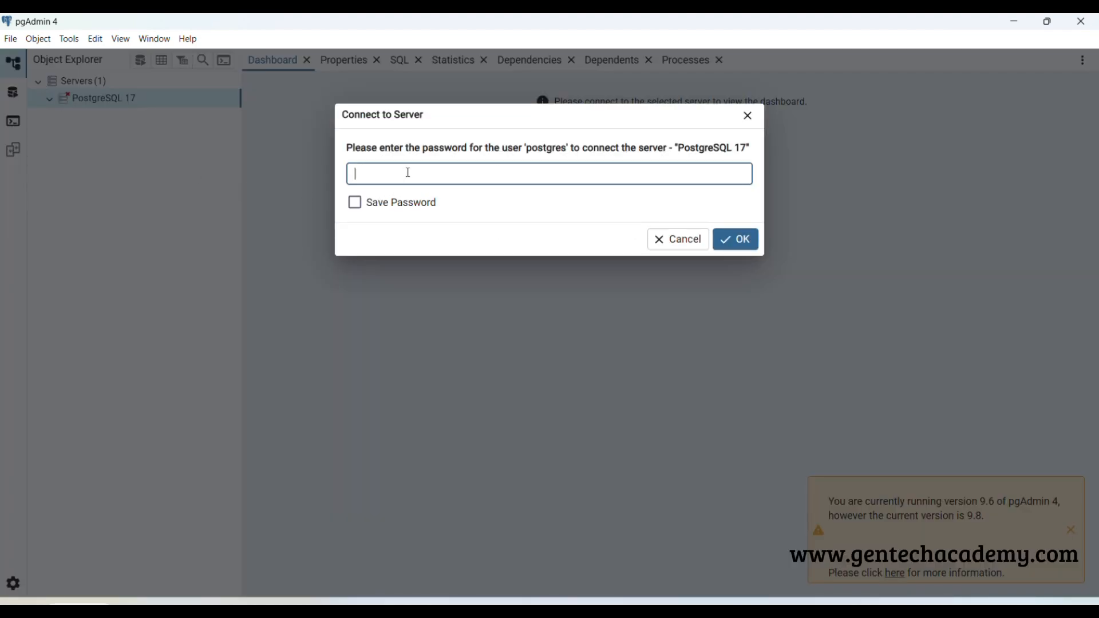
text(1234)
click(745, 240)
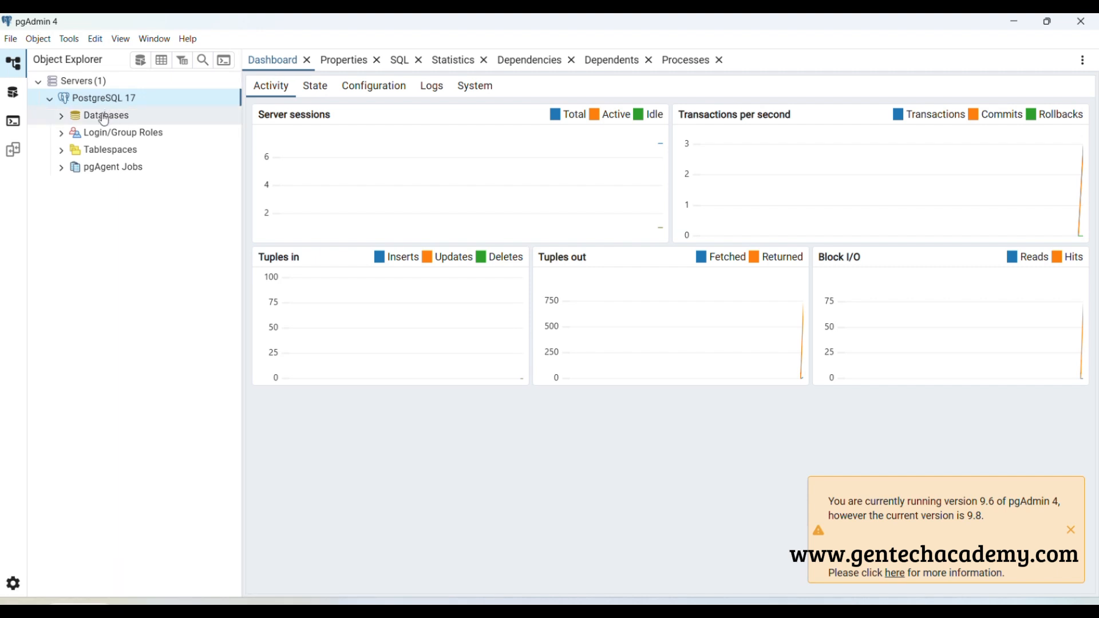
Expand the Databases node of the PostgreSQL 17 server and collapse the contents of the postgres database
click(64, 121)
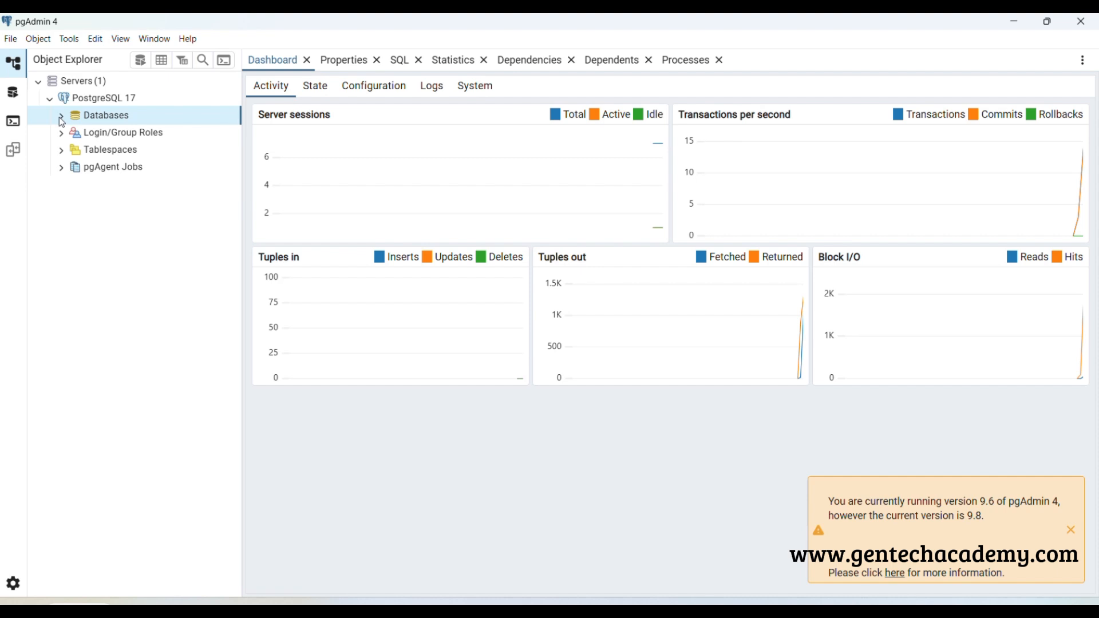
click(61, 118)
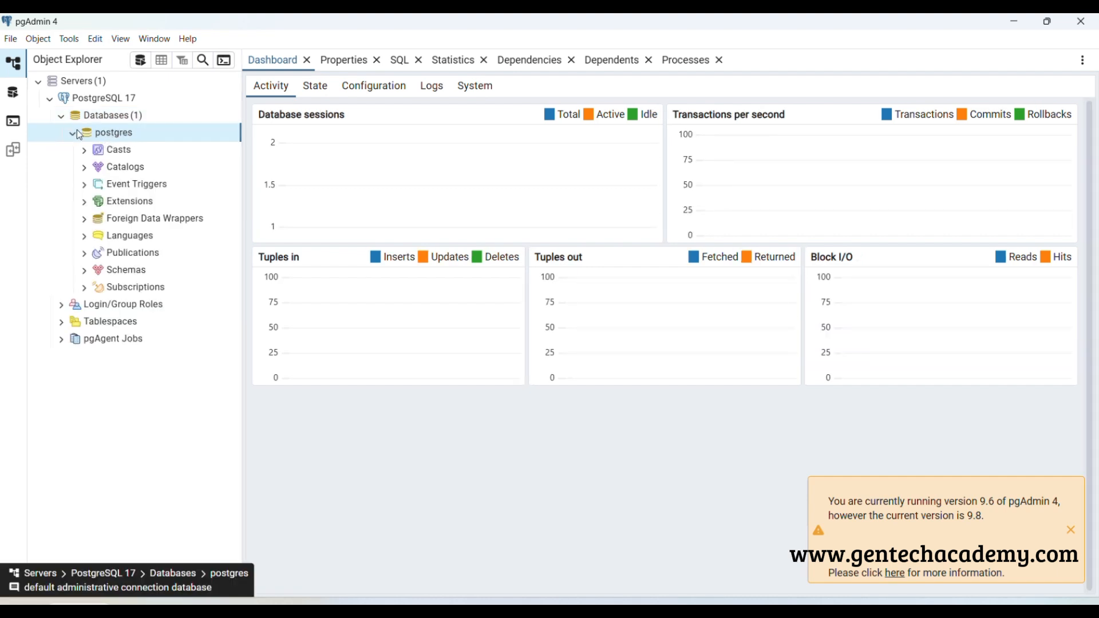
double_click(122, 138)
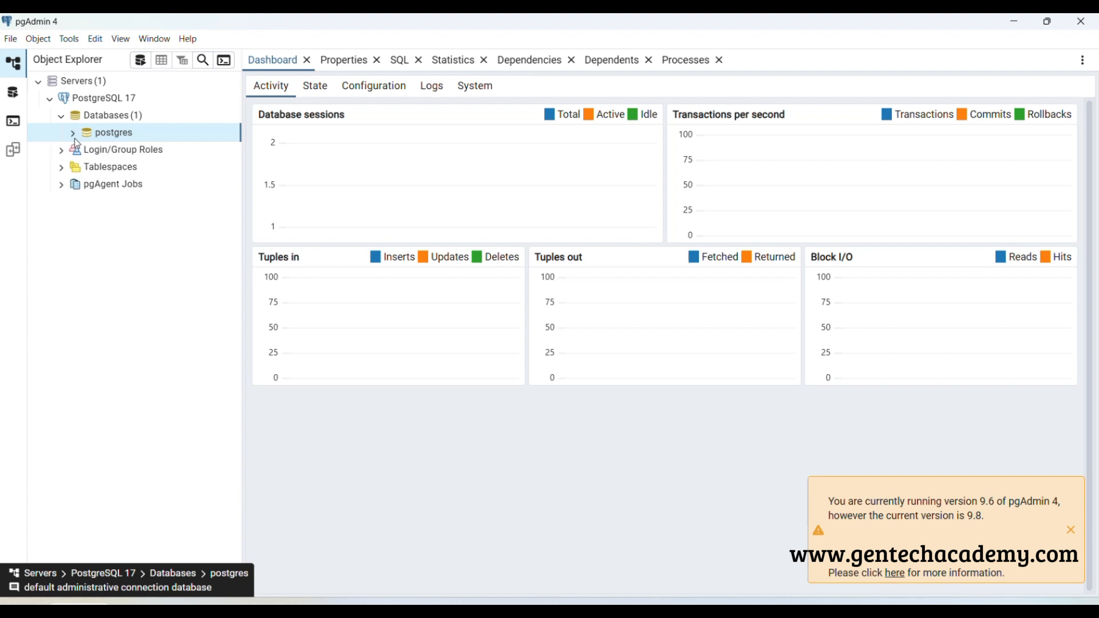
Create a database named gentechDB with postgres as its owner on the PostgreSQL 17 server
click(121, 118)
right_click(119, 114)
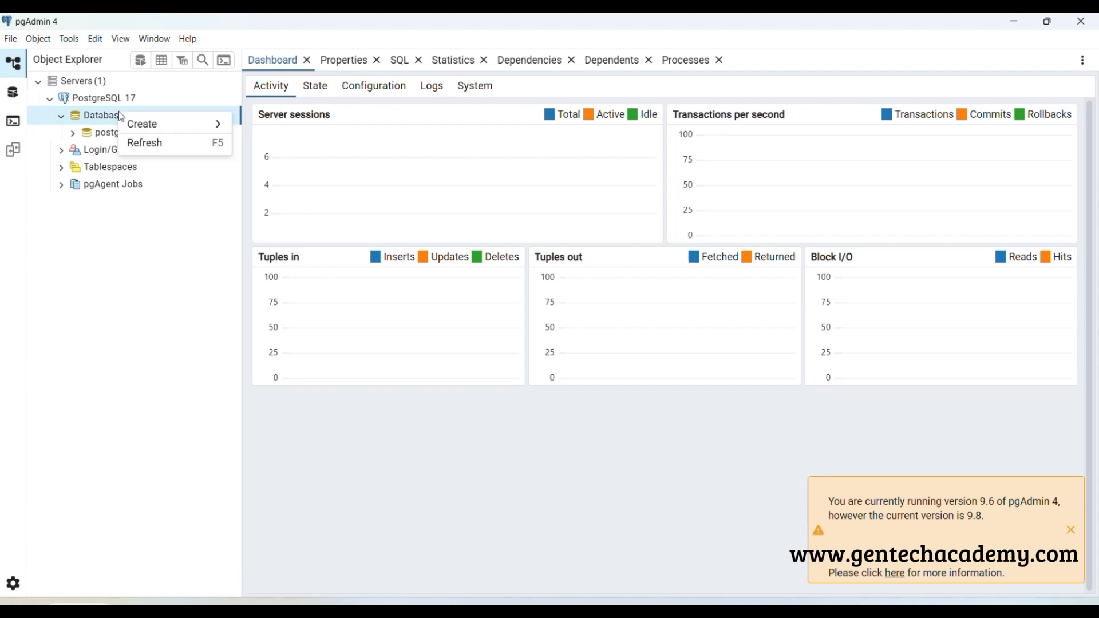
mouse_move(162, 128)
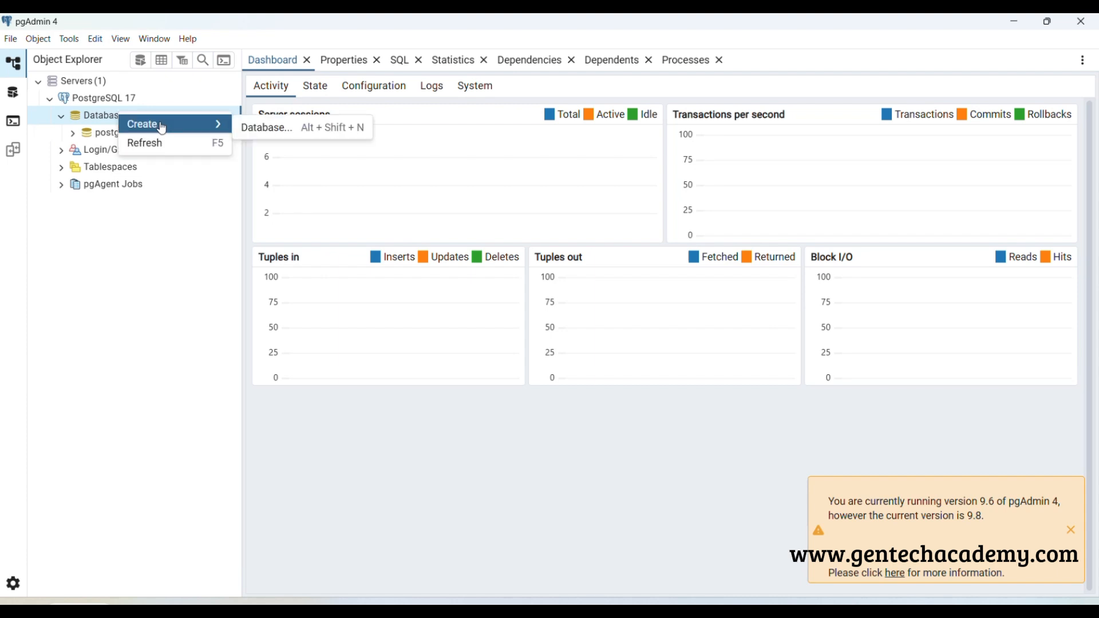
click(269, 131)
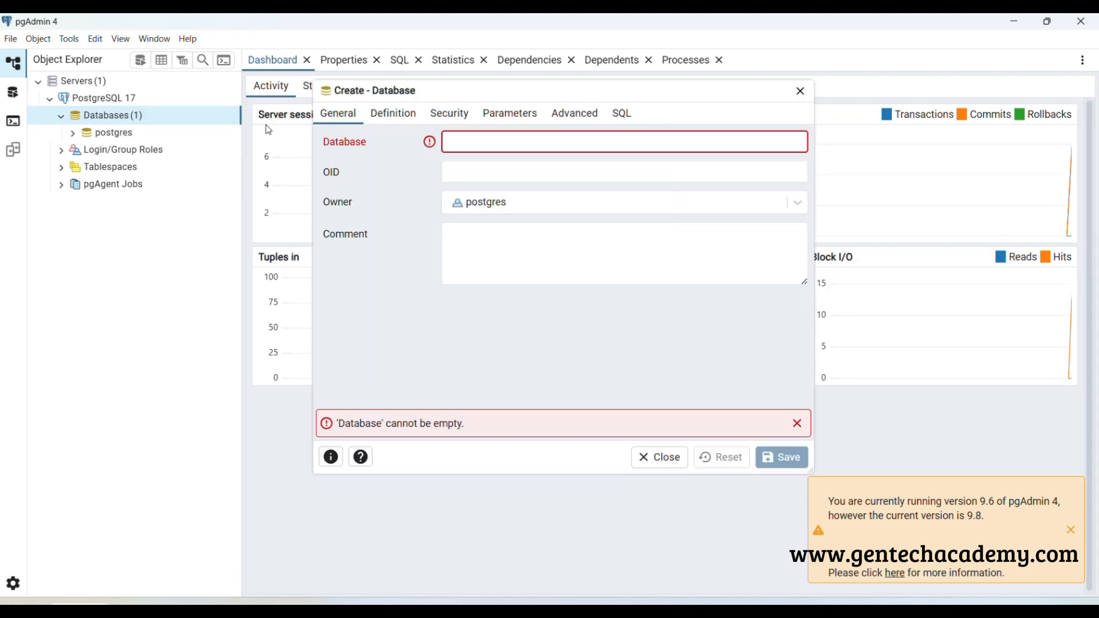
text(ge)
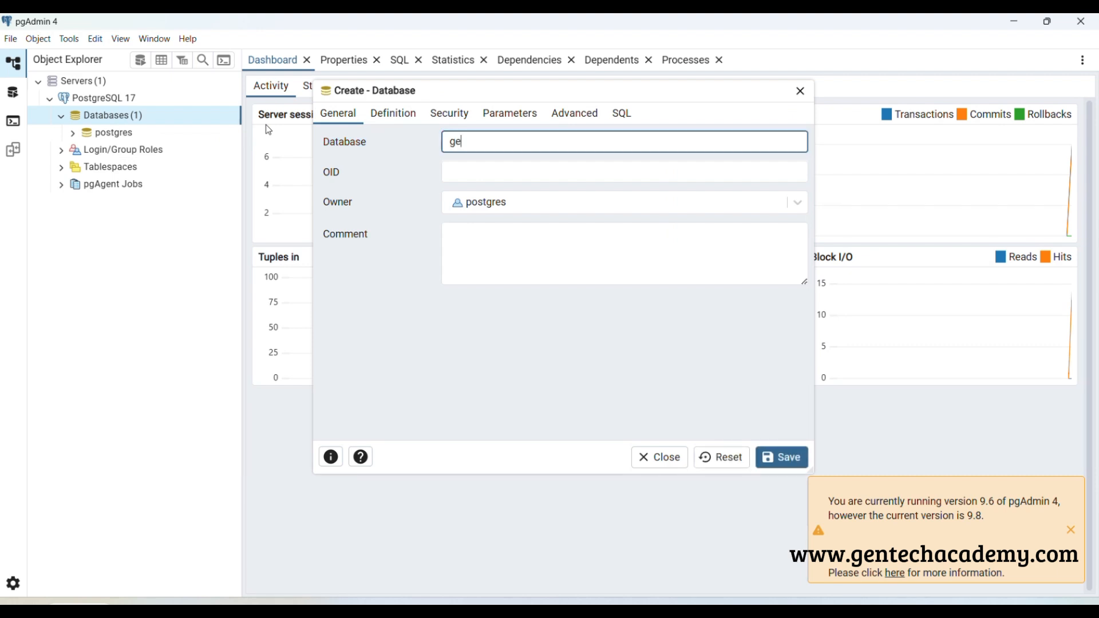
text(ntechDB)
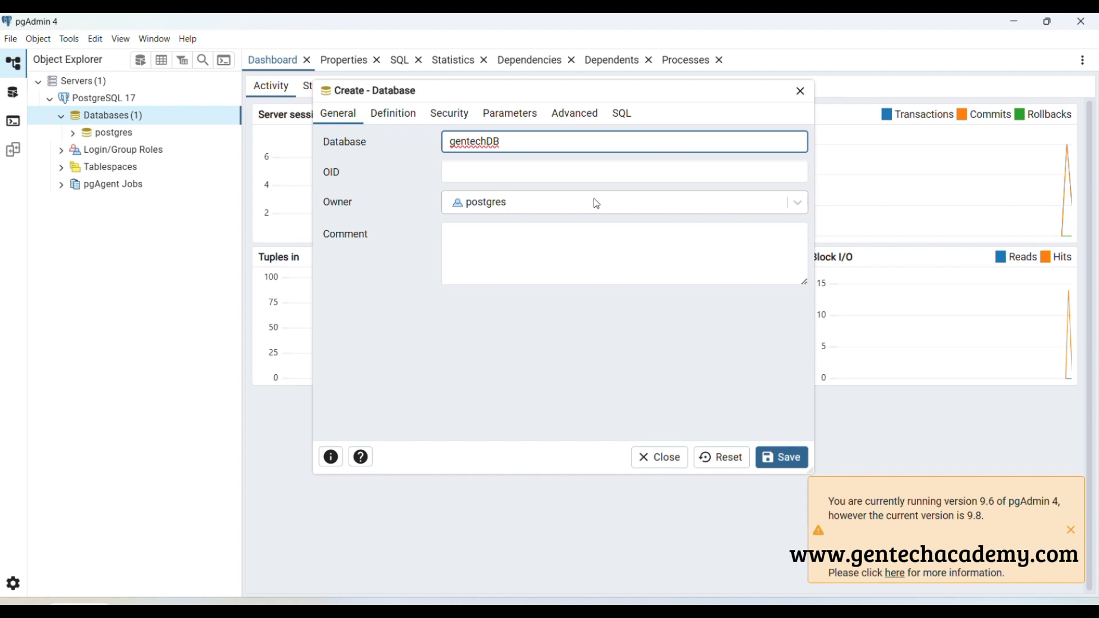
click(788, 458)
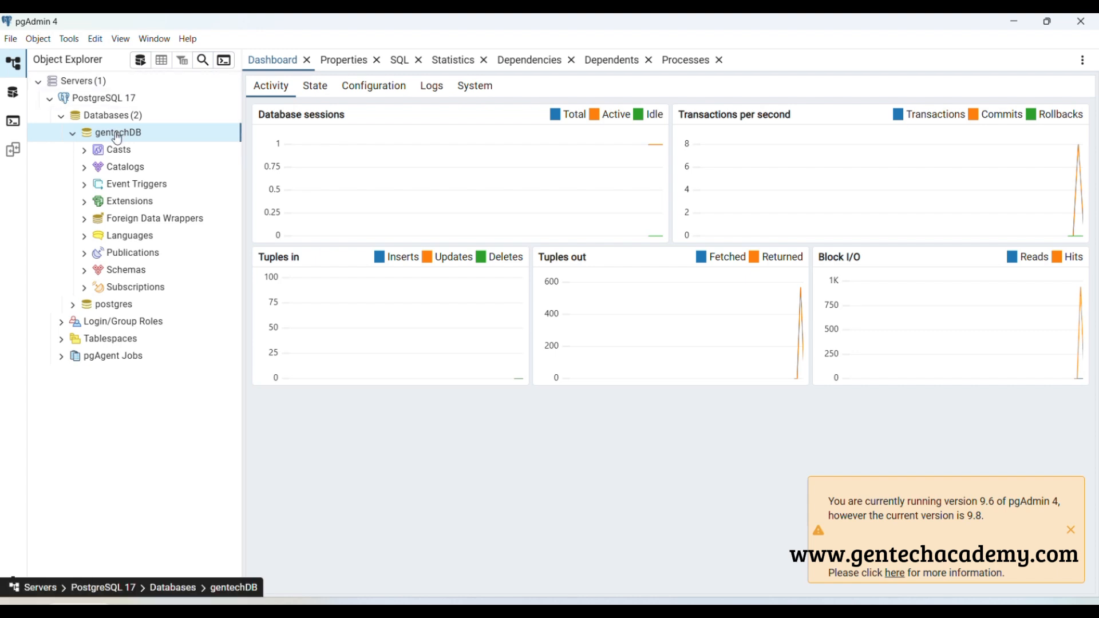
Open the Query Tool for gentechDB and write the statement select lower('GENTECH ACADEMY');
click(140, 61)
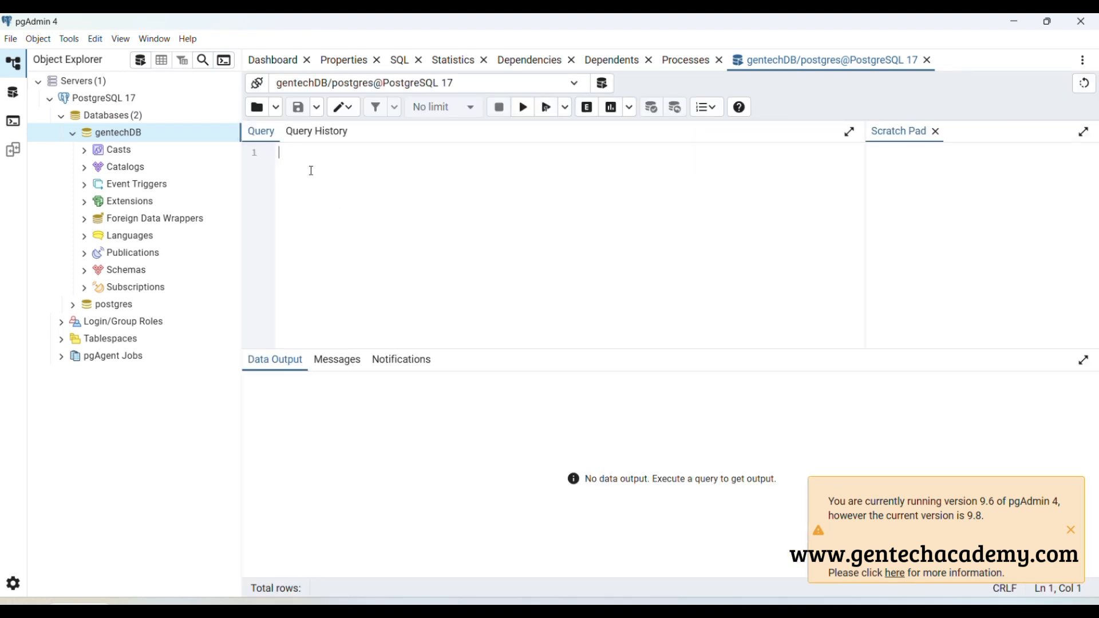
text(select  lower()
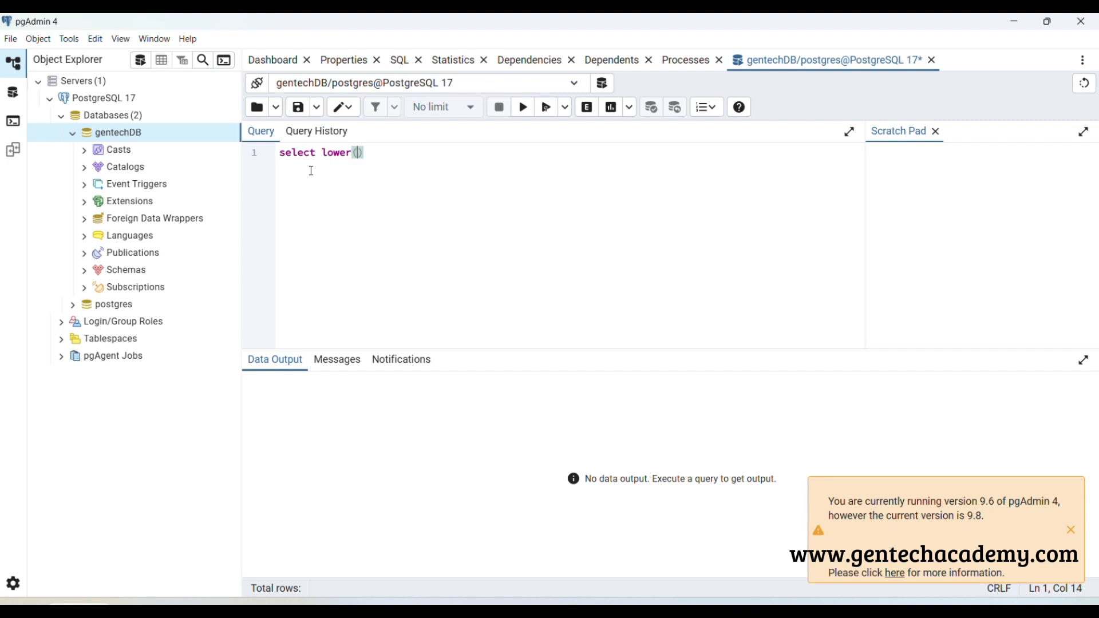
text('GENTECH ACADEMY'))
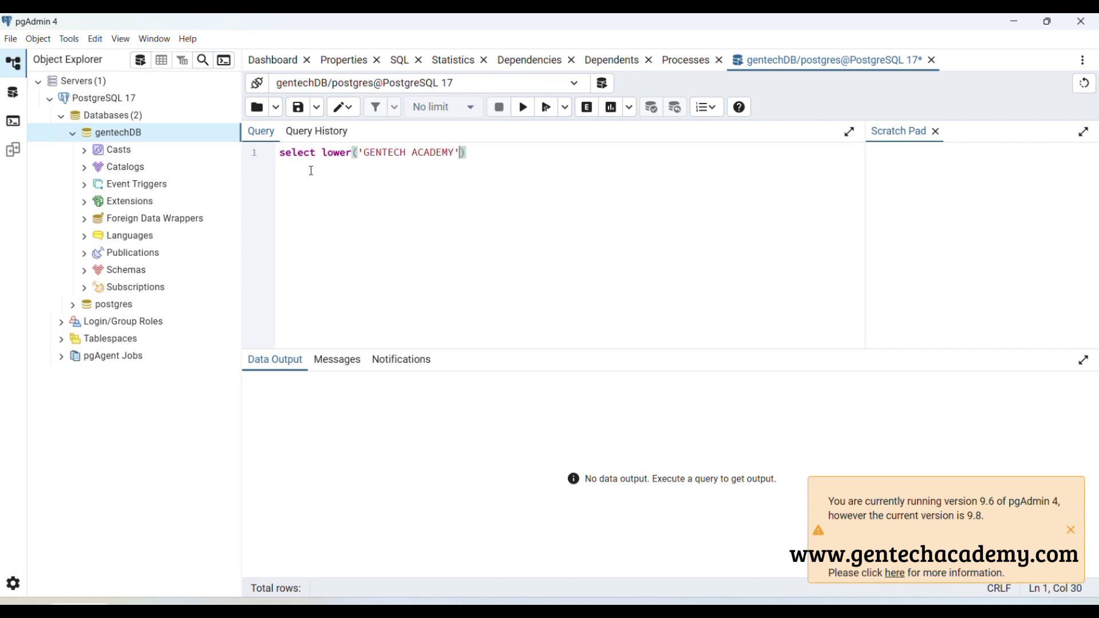
text(;)
Execute only the selected lower() statement and turn off the confirmation prompt for further query runs
drag(491, 150, 252, 150)
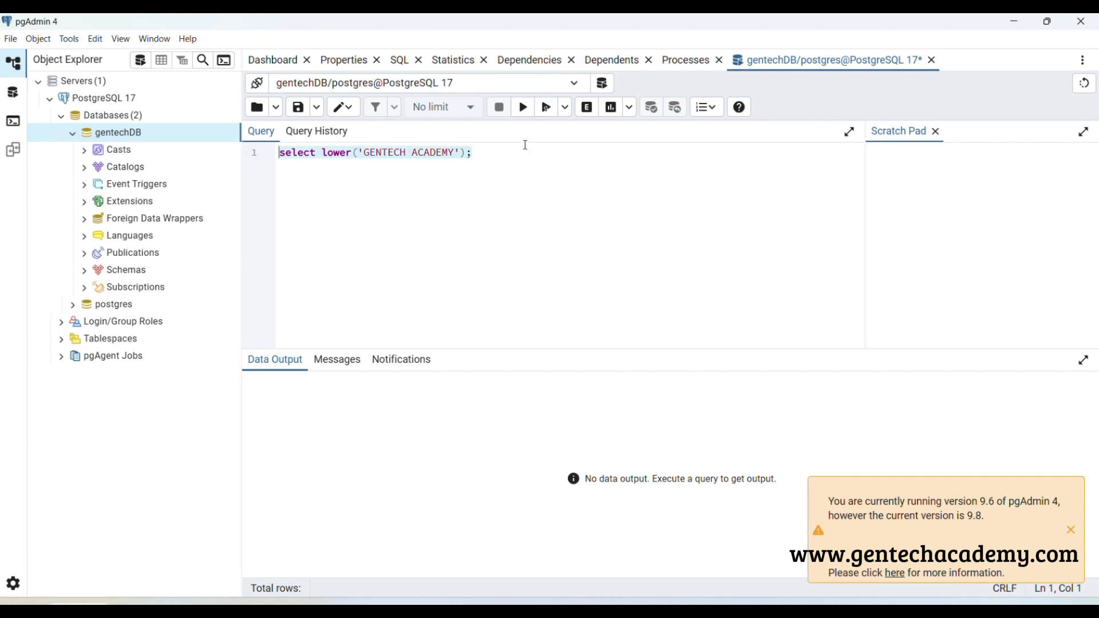
click(549, 113)
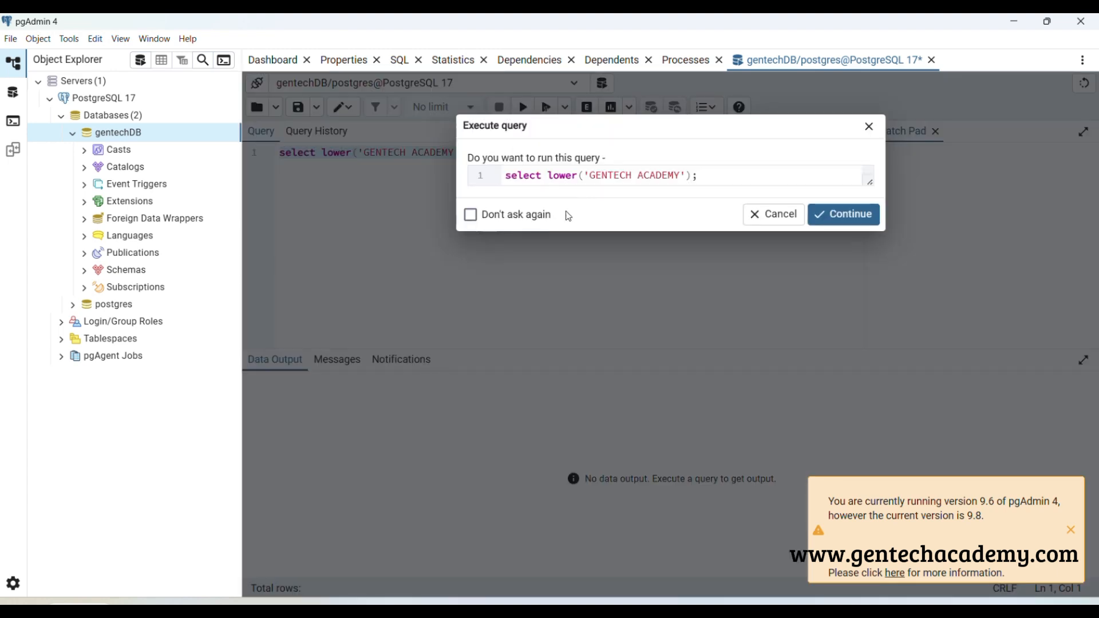
click(471, 216)
click(843, 215)
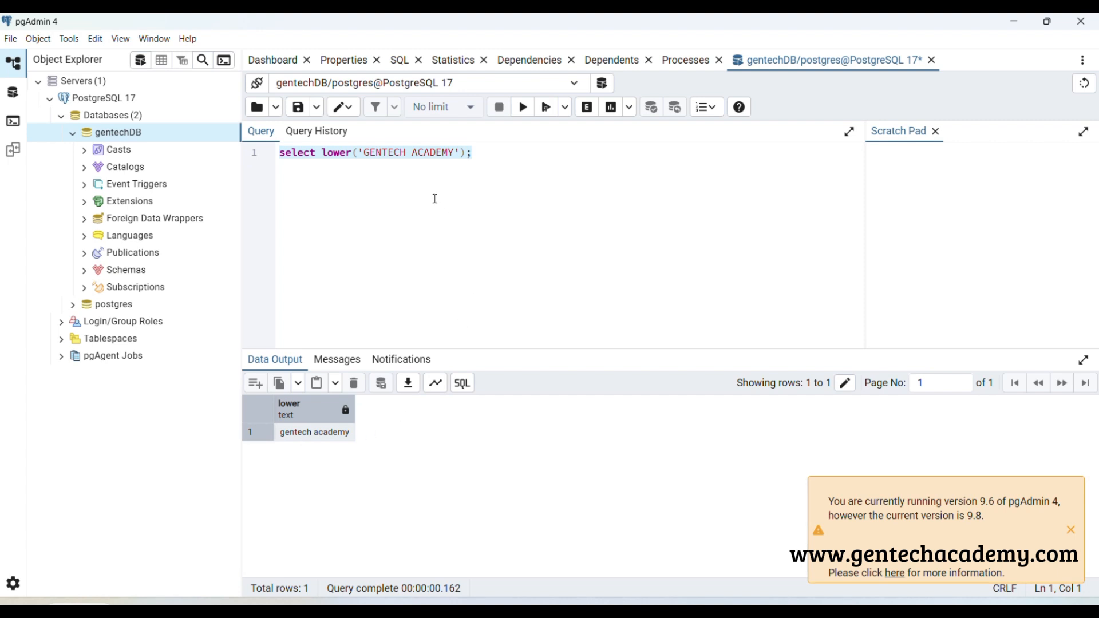
Add the statement select upper('gentech academy'); on line 4 and execute only that statement
click(509, 157)
key(Return)
key(Return)
key(Return)
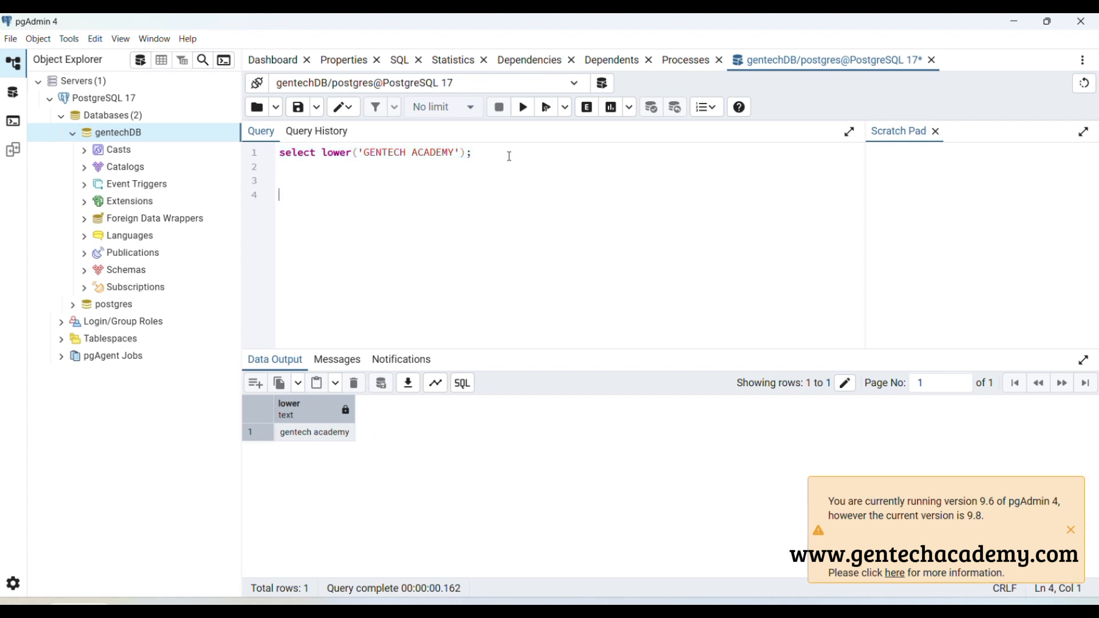
text(select upper)
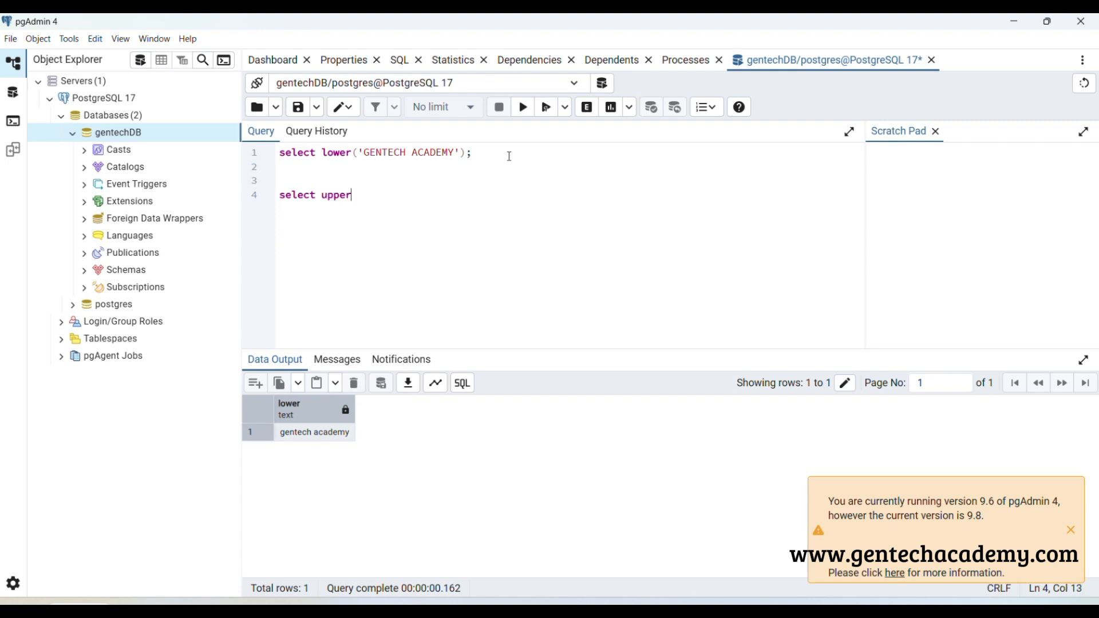
text(('gentech academy')
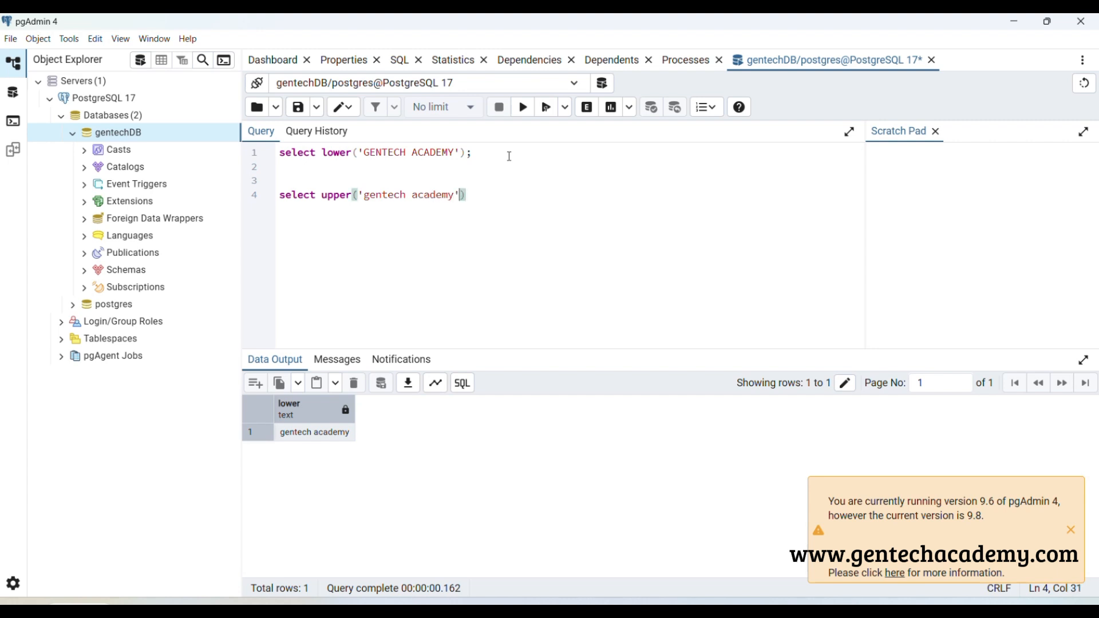
text();)
drag(486, 196, 270, 201)
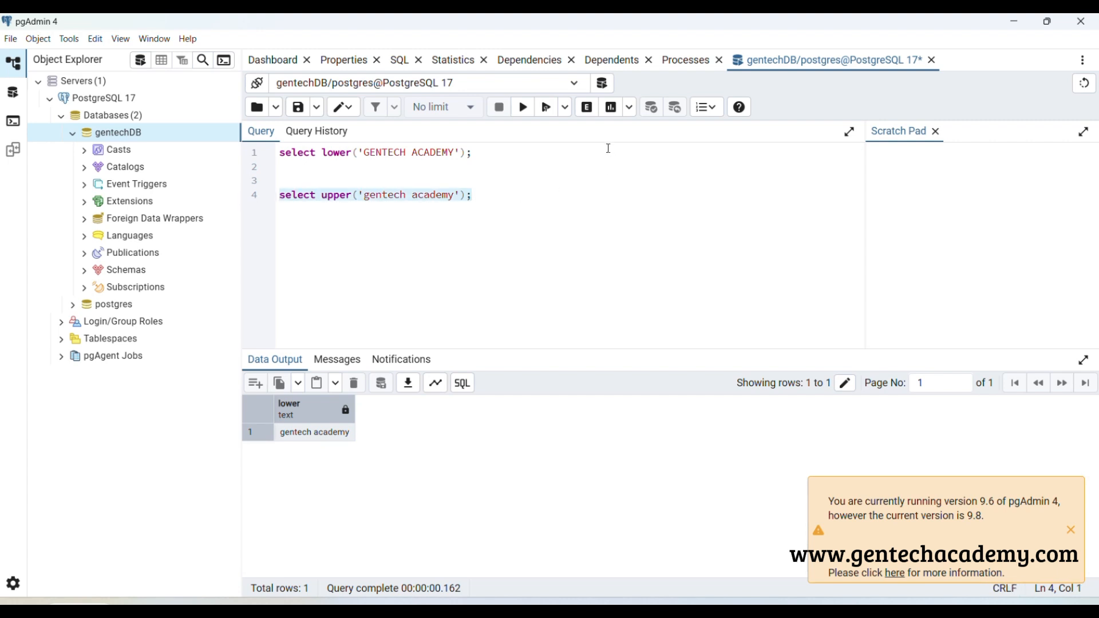
click(547, 107)
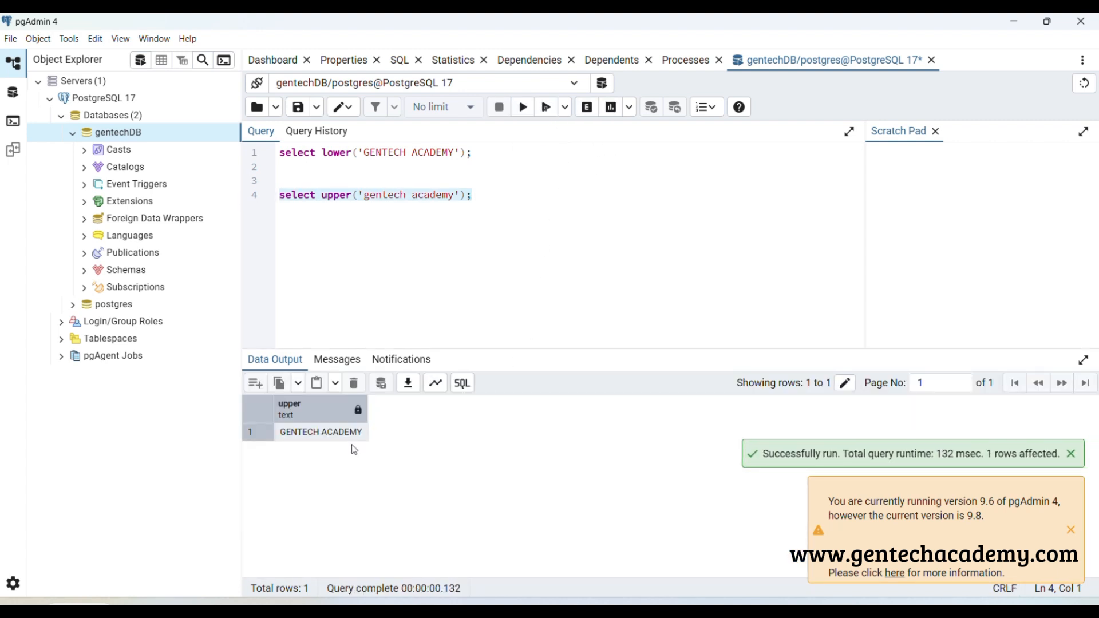
Add the statement select length('gentech'); on line 6 and execute only that statement
click(344, 235)
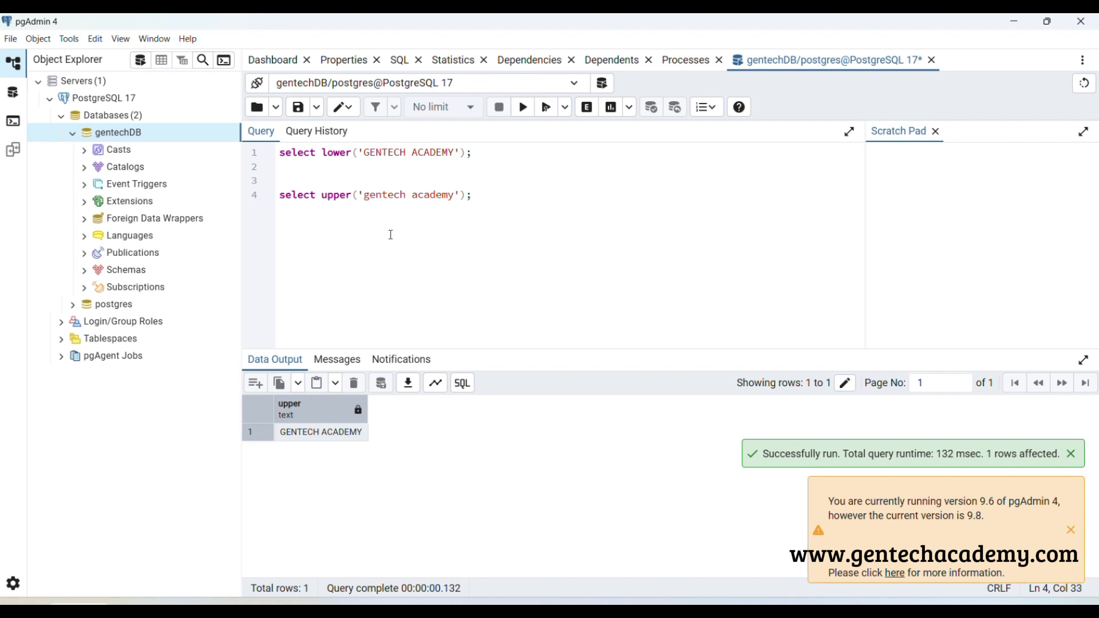
key(Return)
key(Return)
text(select)
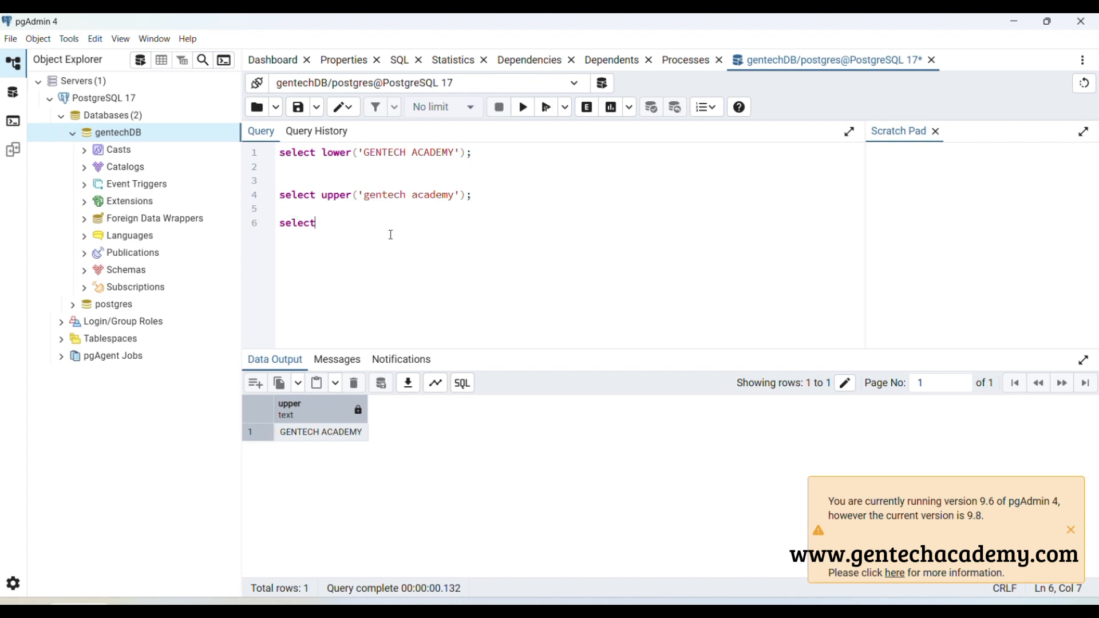
text( leng)
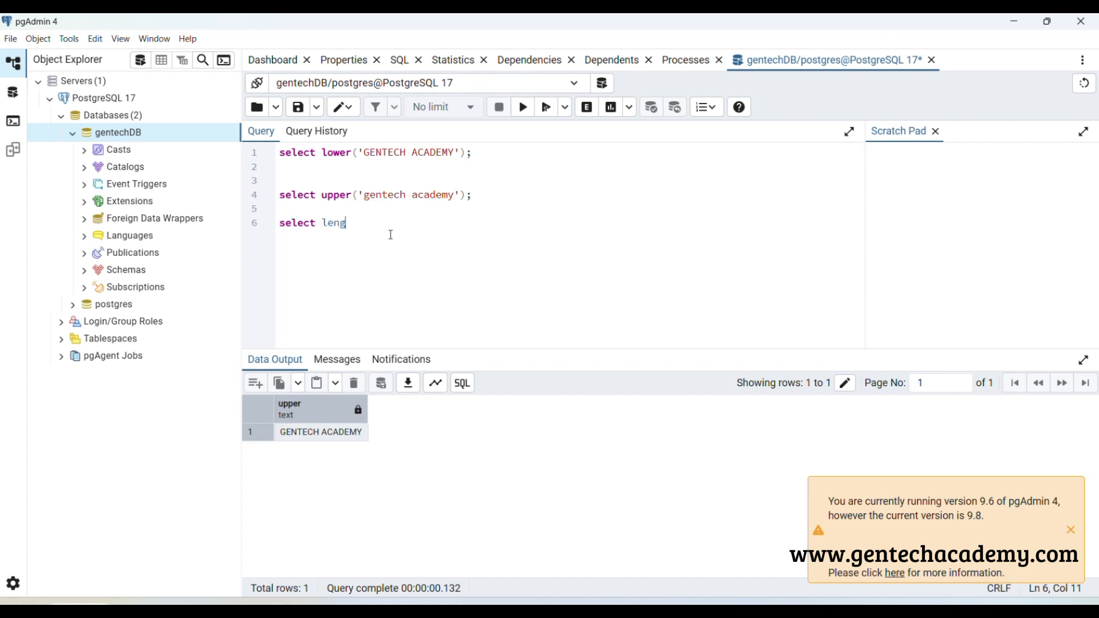
text(th('g)
text(entech'))
text();)
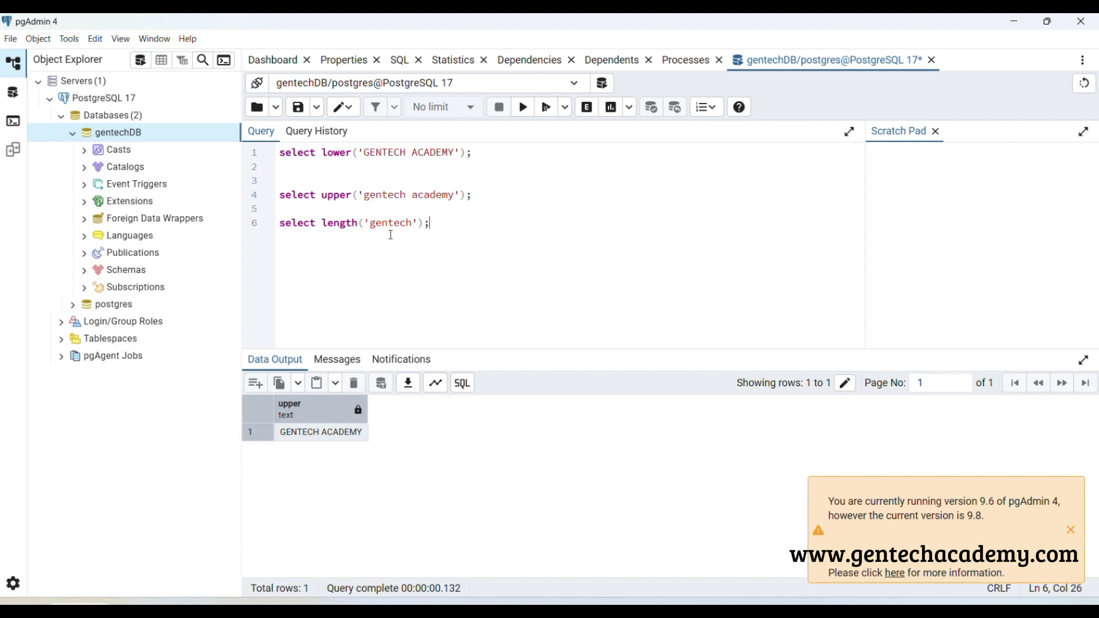
drag(461, 223, 257, 228)
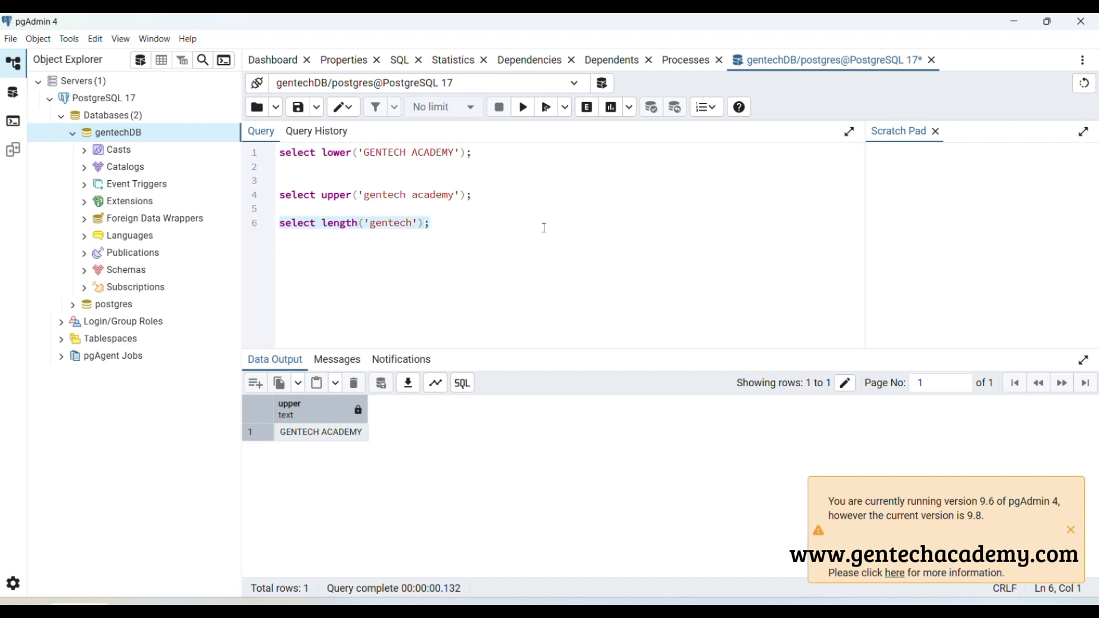
click(545, 108)
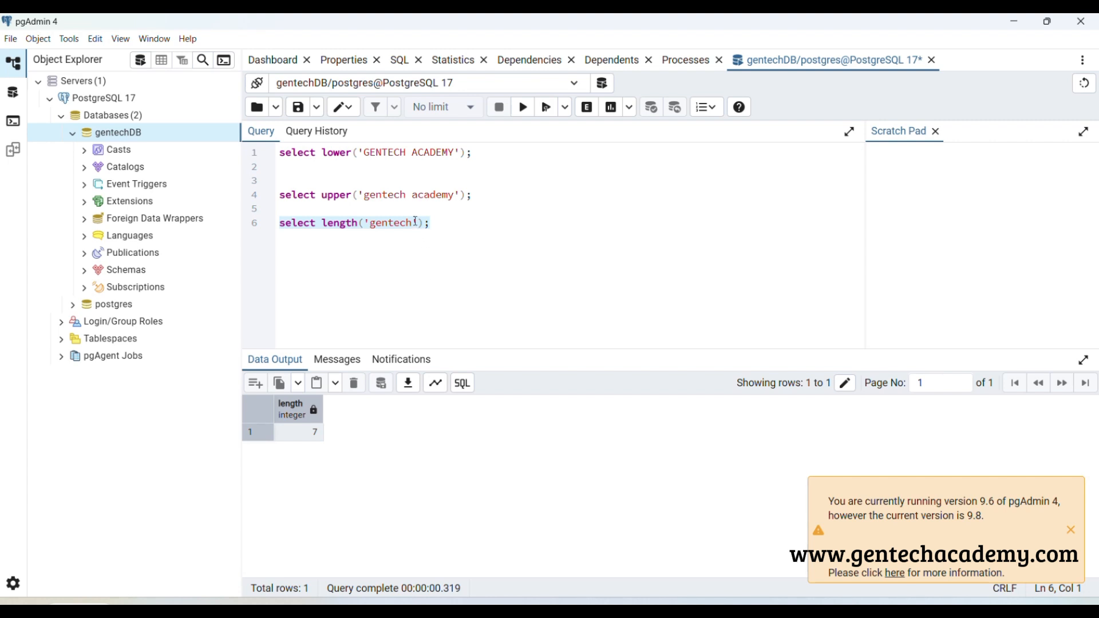
Duplicate the length query on line 8, change its text to 'gentech academy' and execute only that statement
drag(430, 223, 243, 226)
key(ctrl+c)
click(488, 227)
key(Return)
key(Return)
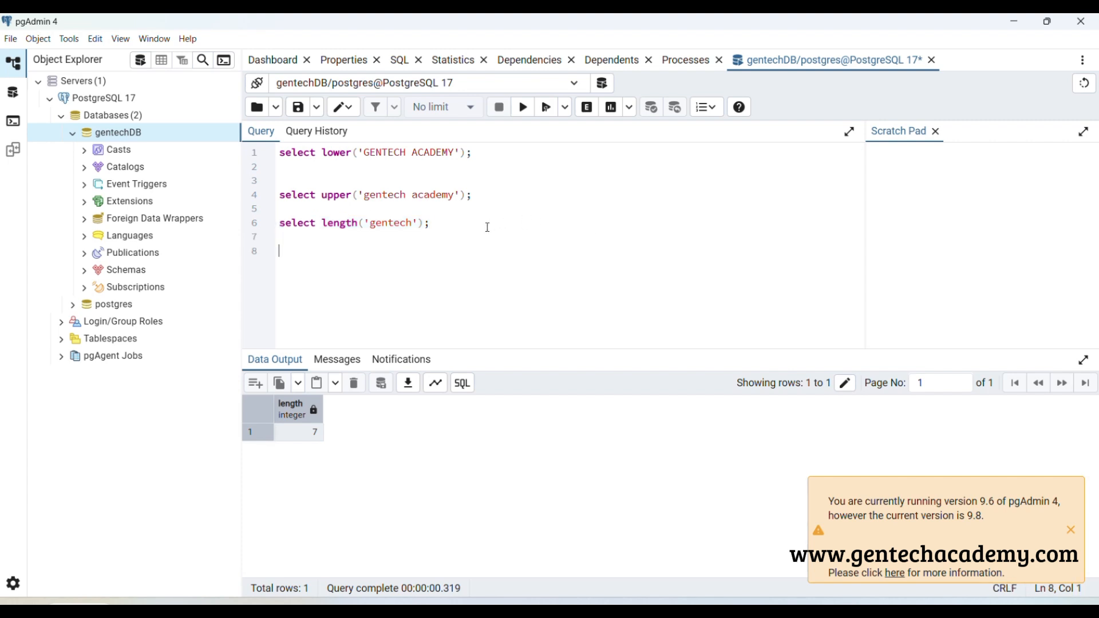
key(ctrl+v)
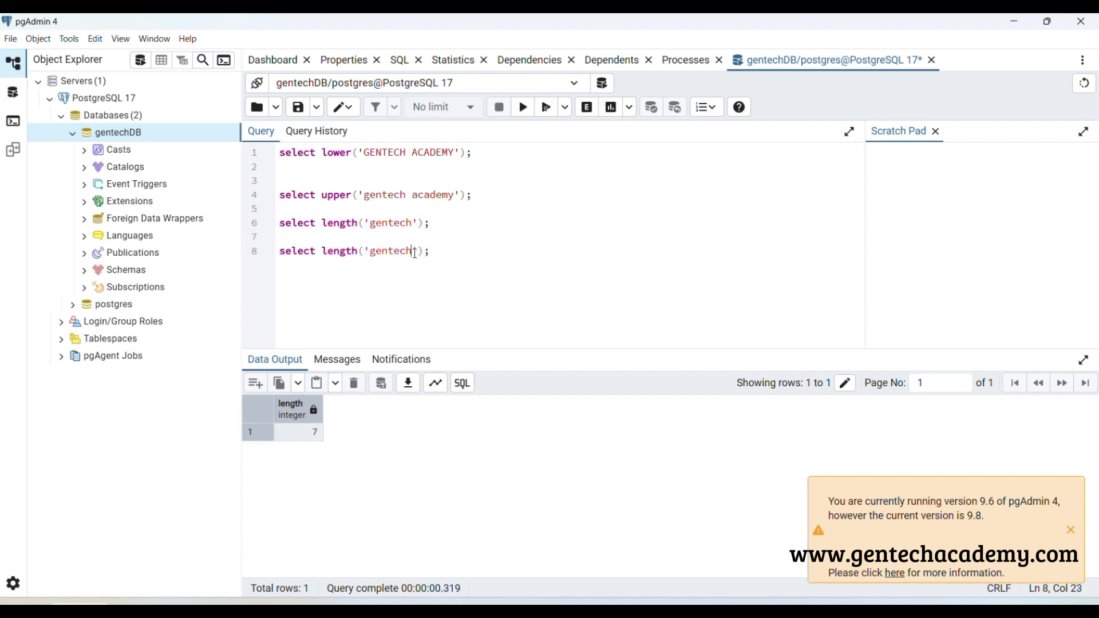
text(academy)
drag(503, 248, 252, 253)
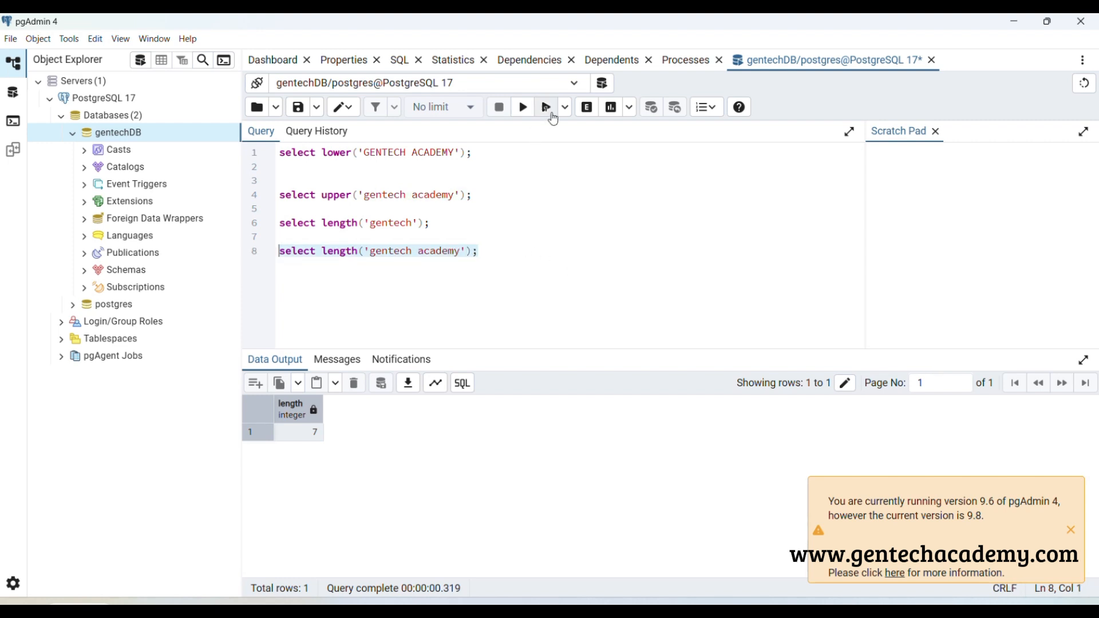
click(549, 112)
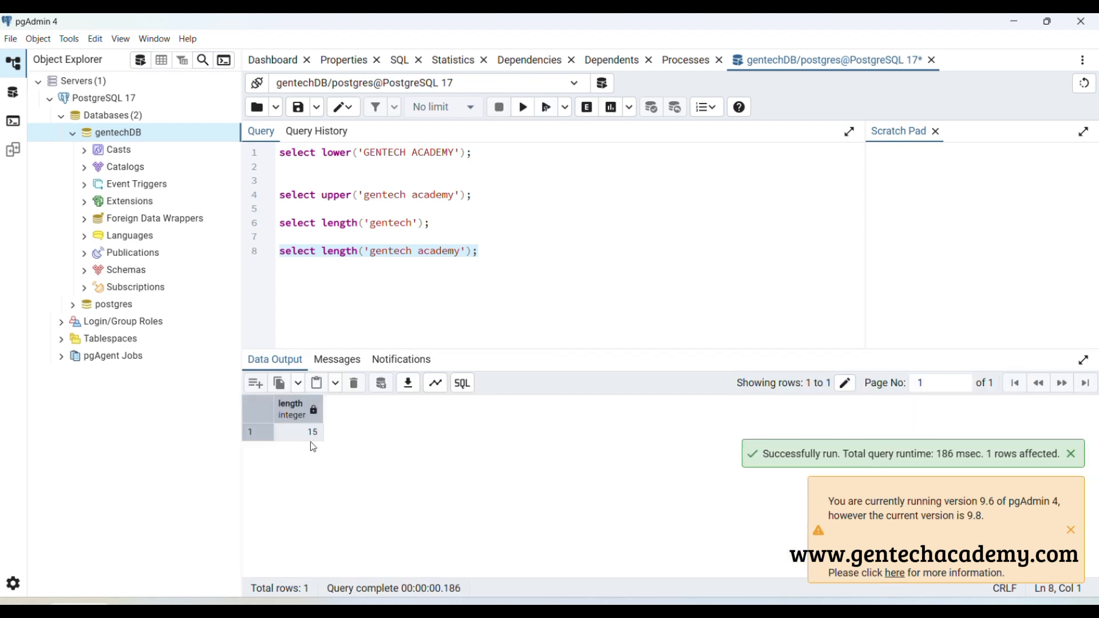